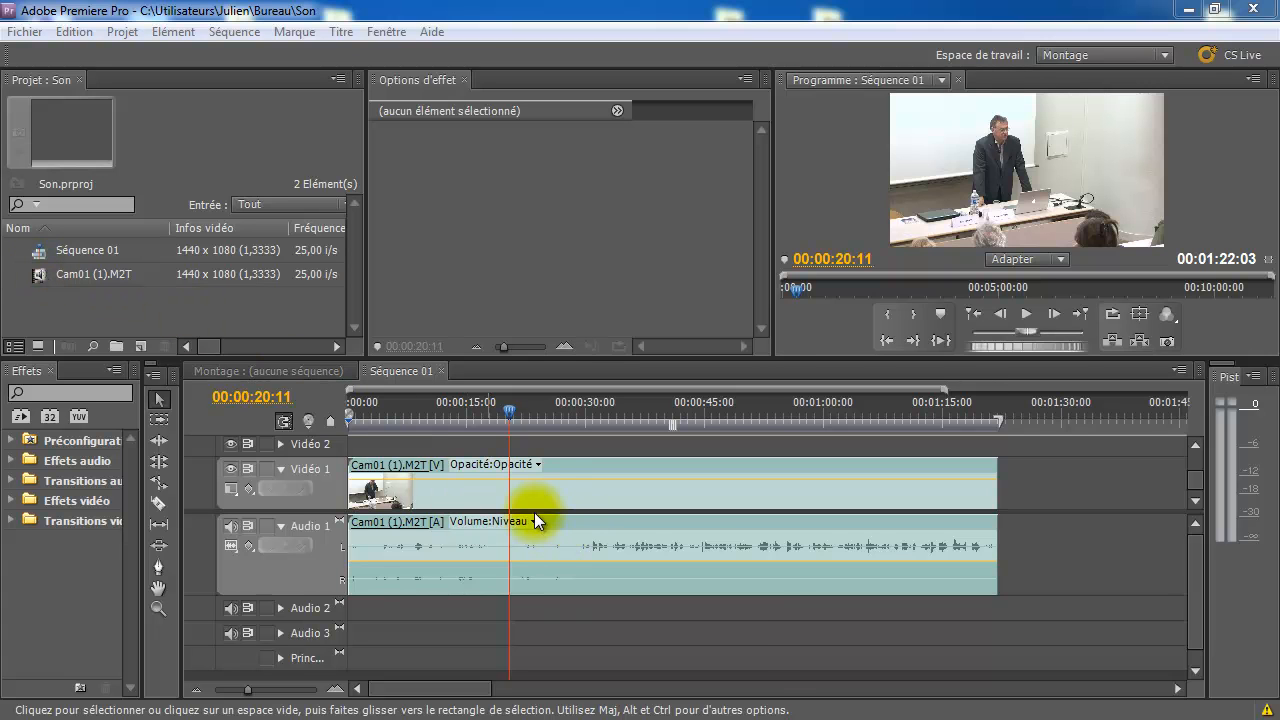
Examine the left and right waveforms of the clip on Audio 1 at a larger track height, then restore the height
left_click_drag(318, 595, 309, 629)
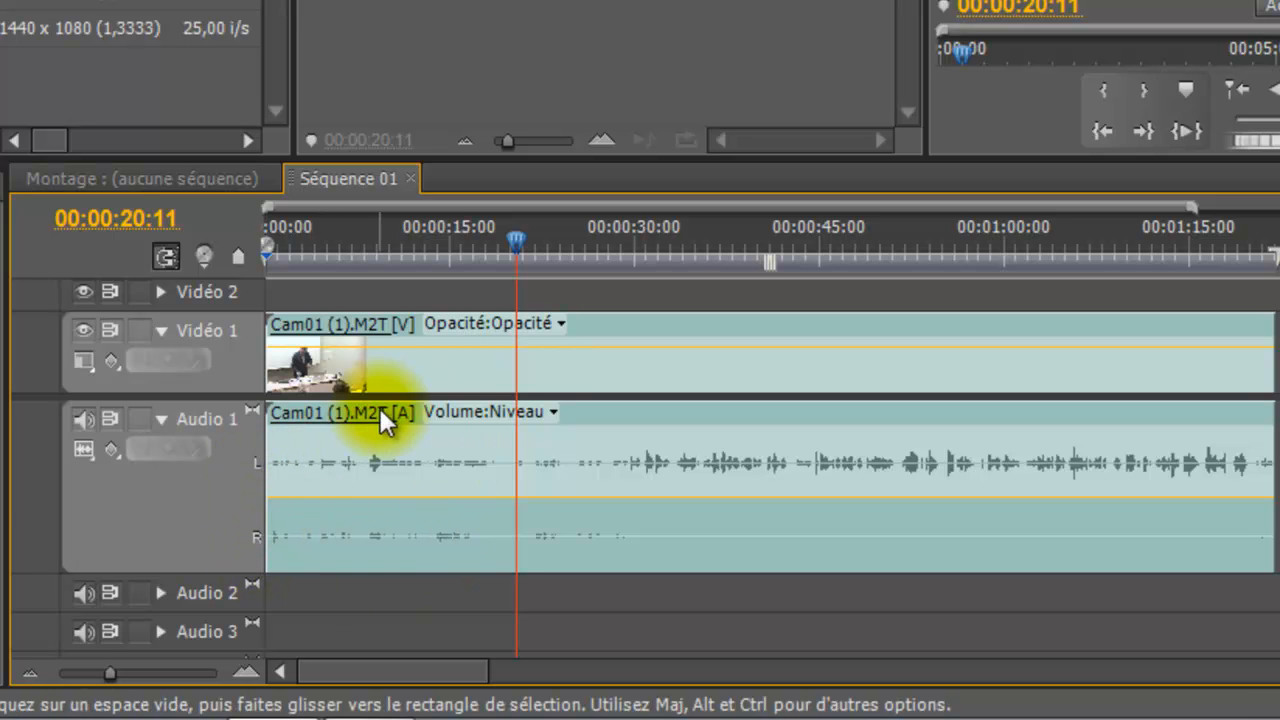
mouse_move(381, 412)
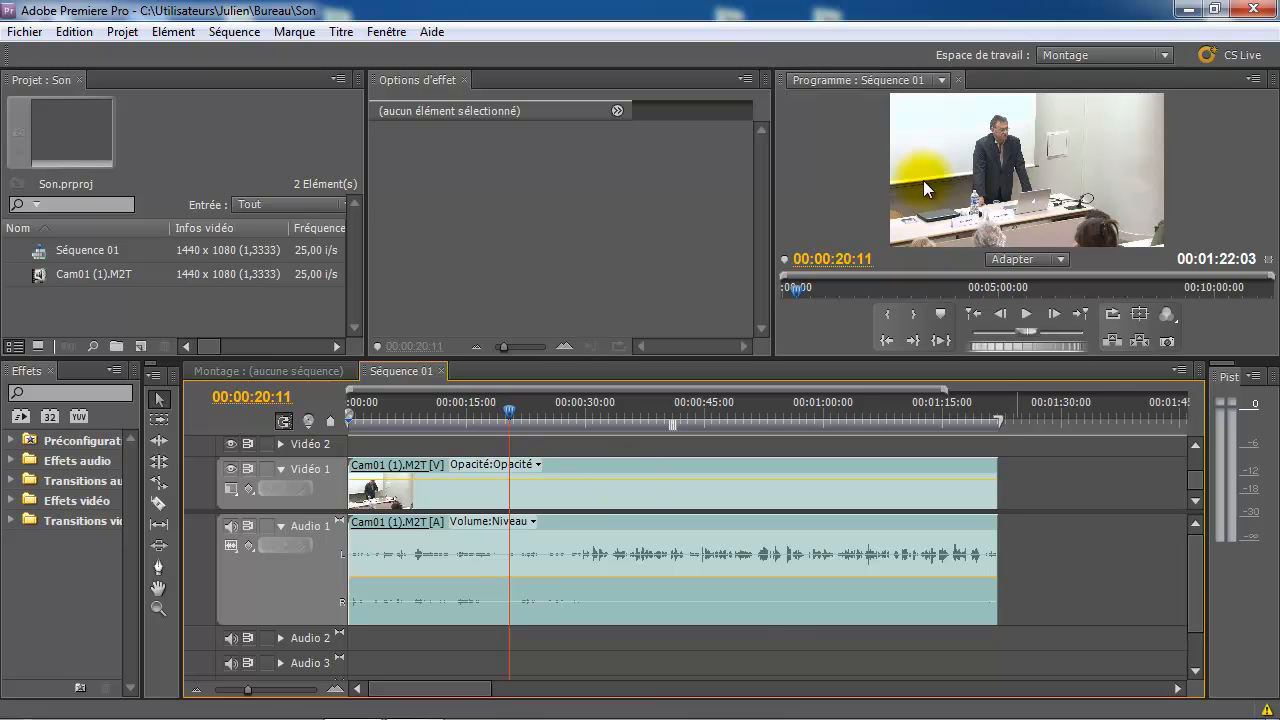
left_click(141, 309)
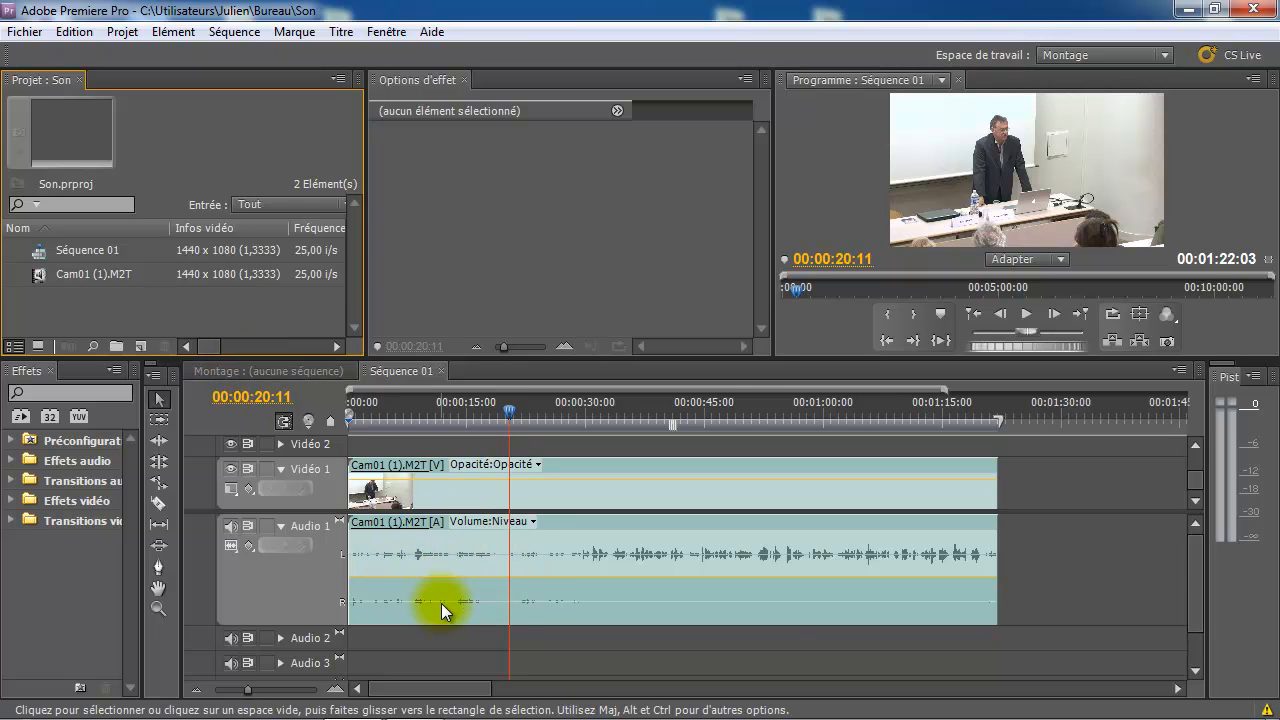
left_click_drag(306, 623, 309, 588)
Break the source clip Cam01 (1).M2T out into separate mono audio clips (Eclatement en mono)
left_click(95, 291)
left_click(39, 278)
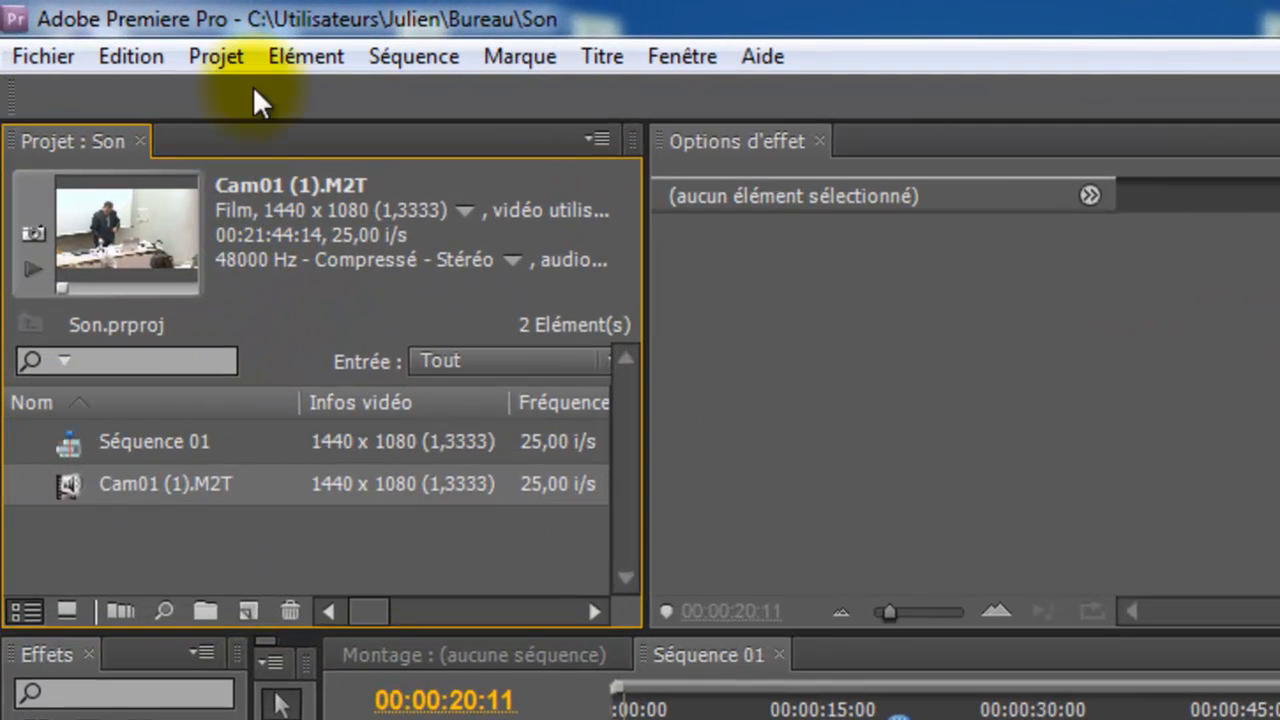
left_click(297, 52)
mouse_move(705, 385)
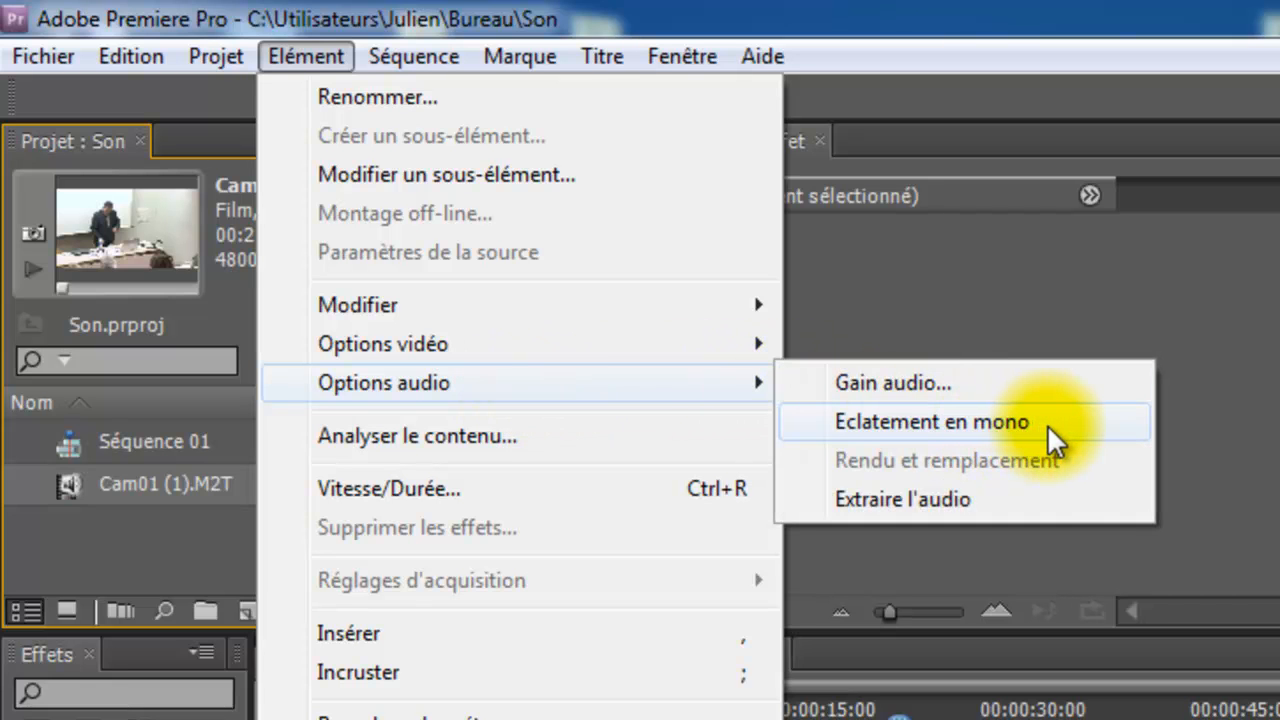
left_click(990, 417)
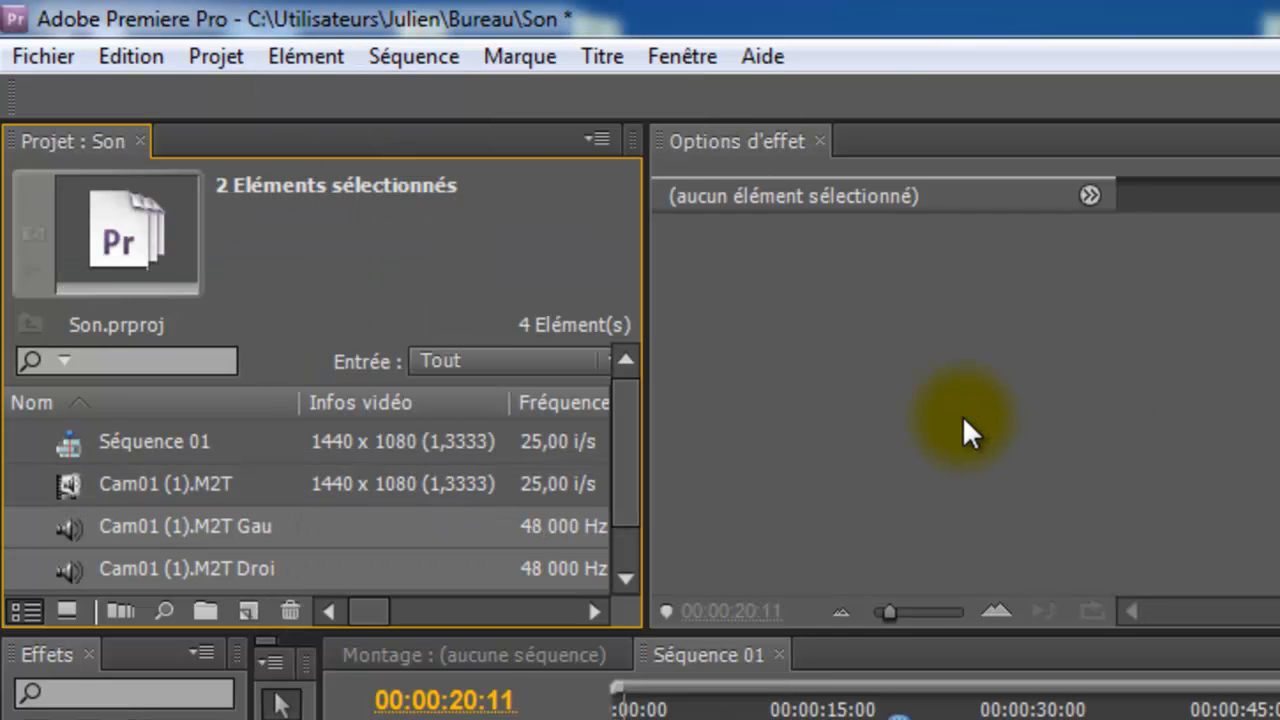
Enlarge the project panel and widen its name column to show the full names of both mono clips
left_click_drag(646, 634, 652, 662)
left_click_drag(300, 393, 366, 401)
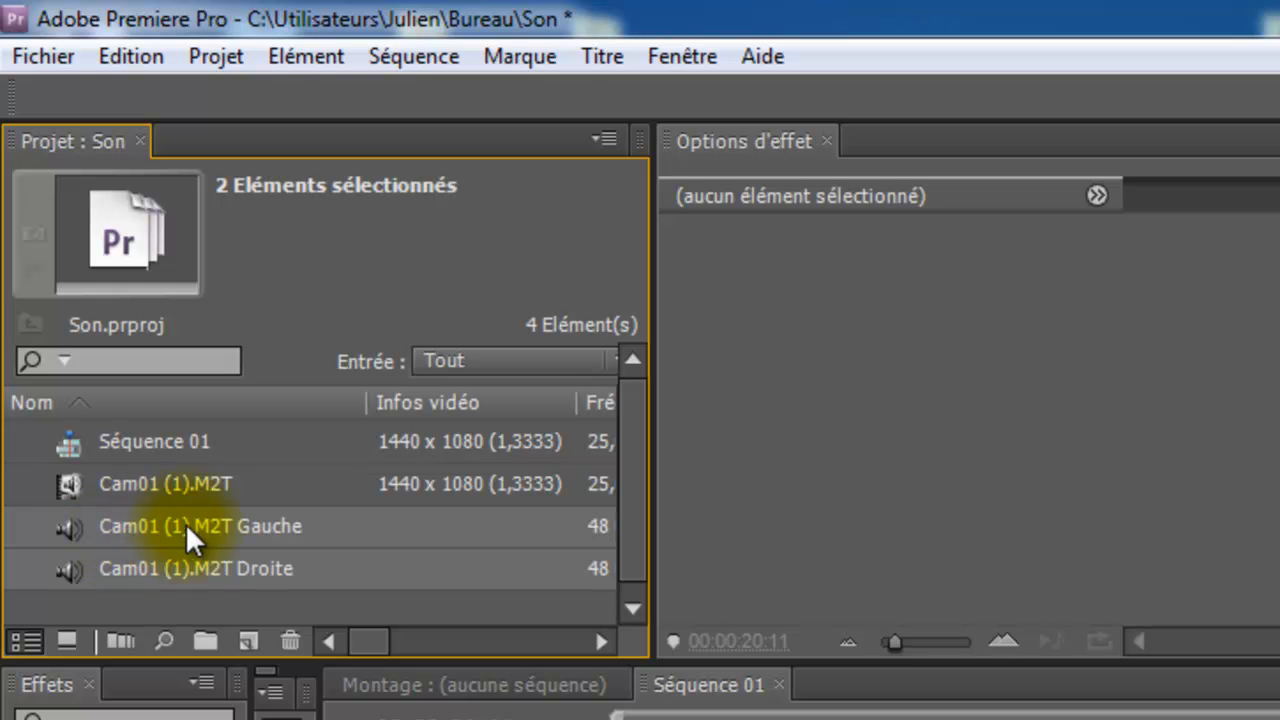
left_click(35, 530)
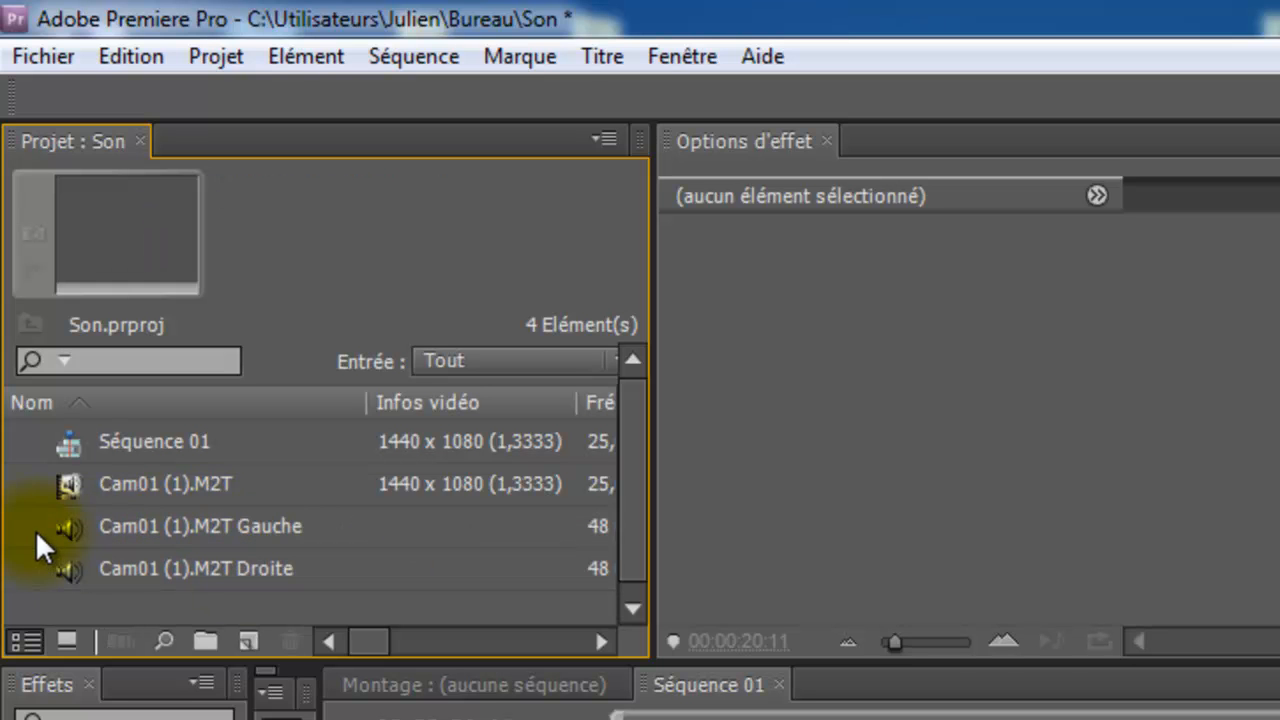
Add the Gauche and Droite mono clips together to the start of Séquence 01, below the existing audio
left_click_drag(32, 525, 111, 570)
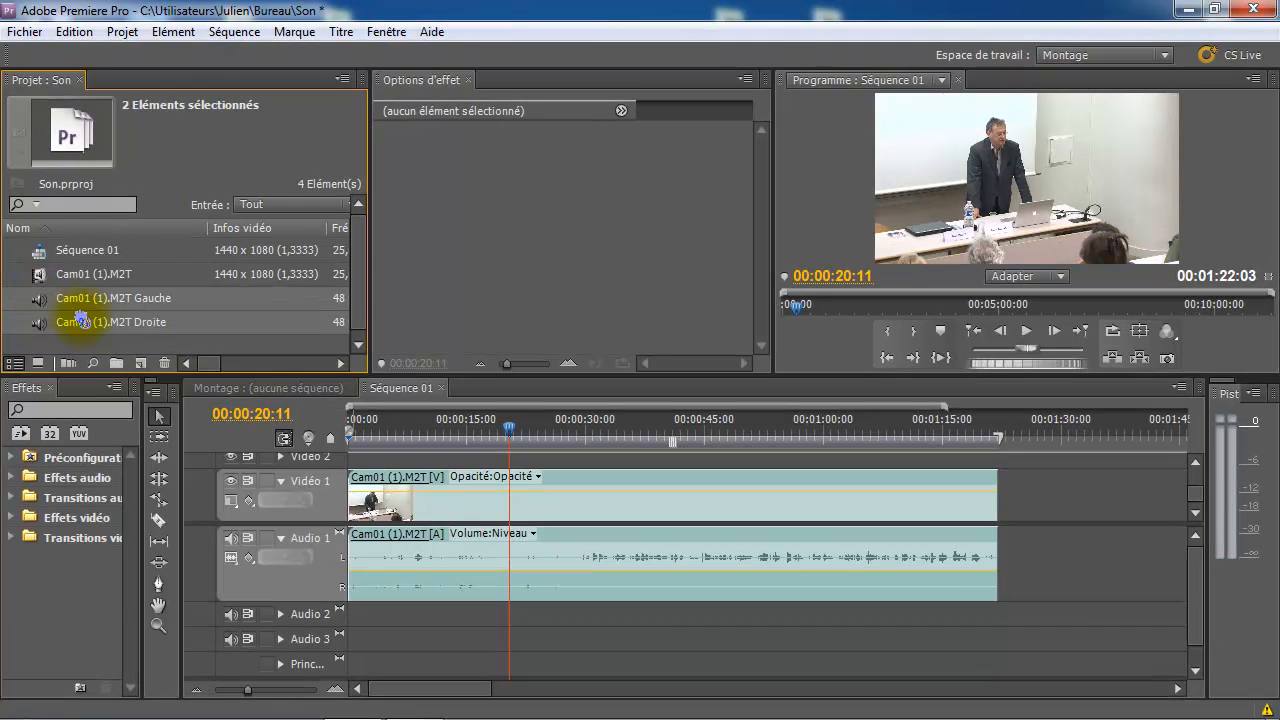
left_click_drag(80, 320, 351, 612)
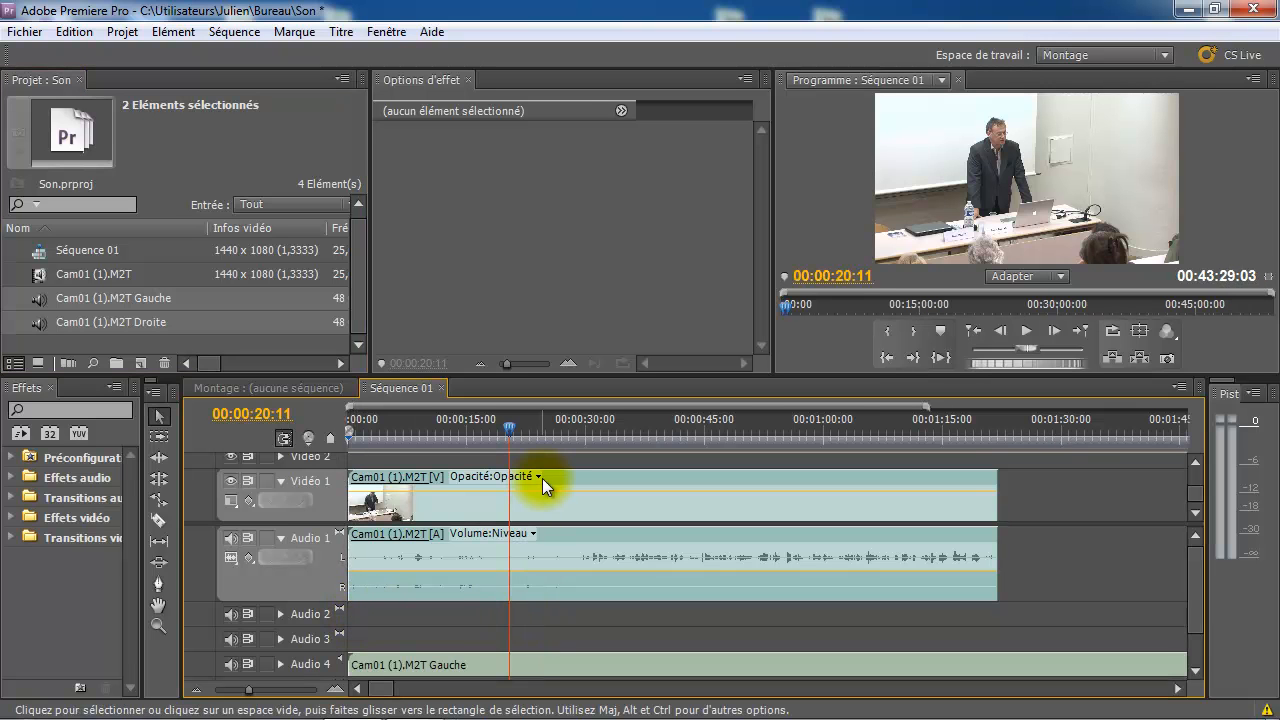
key("minus")
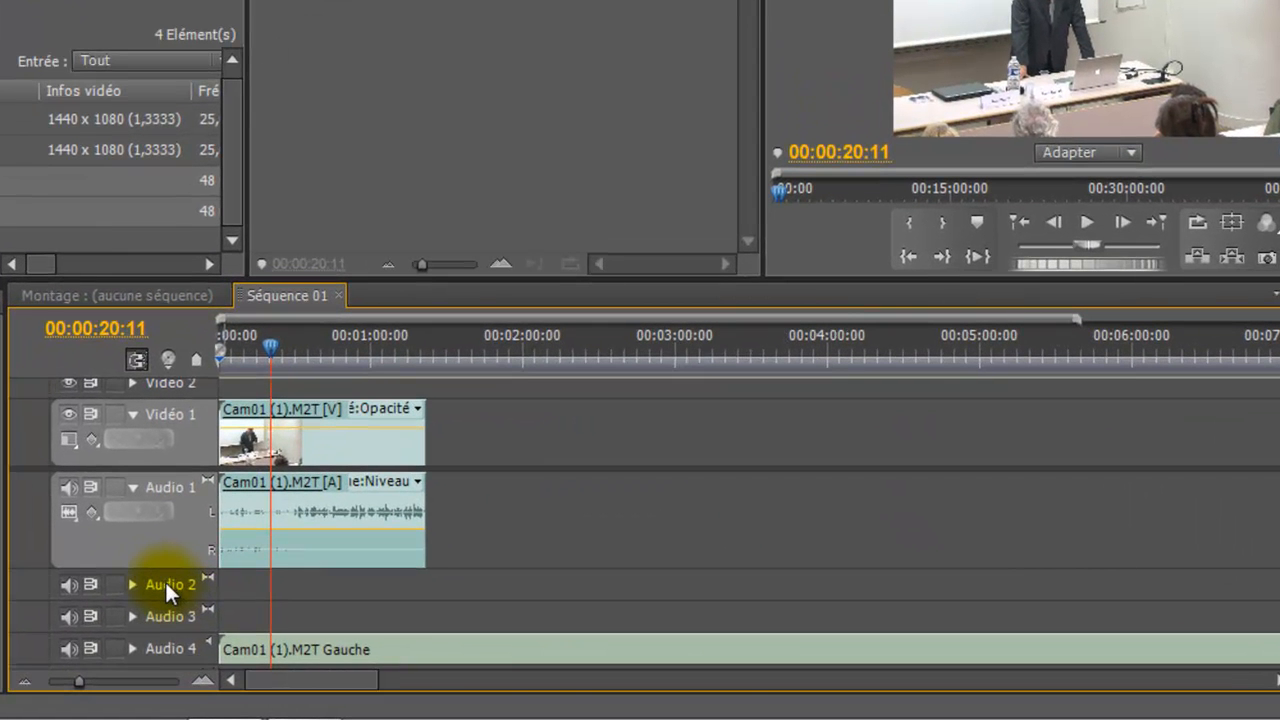
Delete the empty audio tracks between Audio 1 and the mono clips' track
right_click(305, 611)
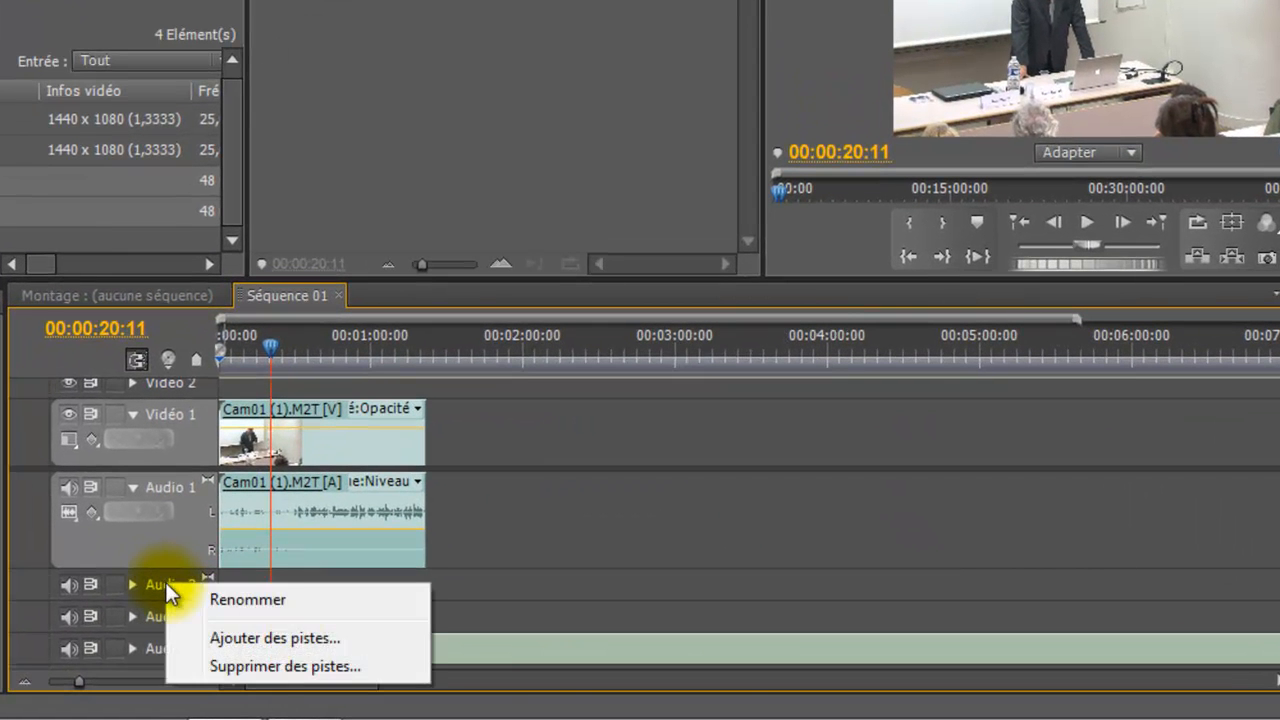
left_click(309, 666)
left_click(364, 257)
left_click(792, 119)
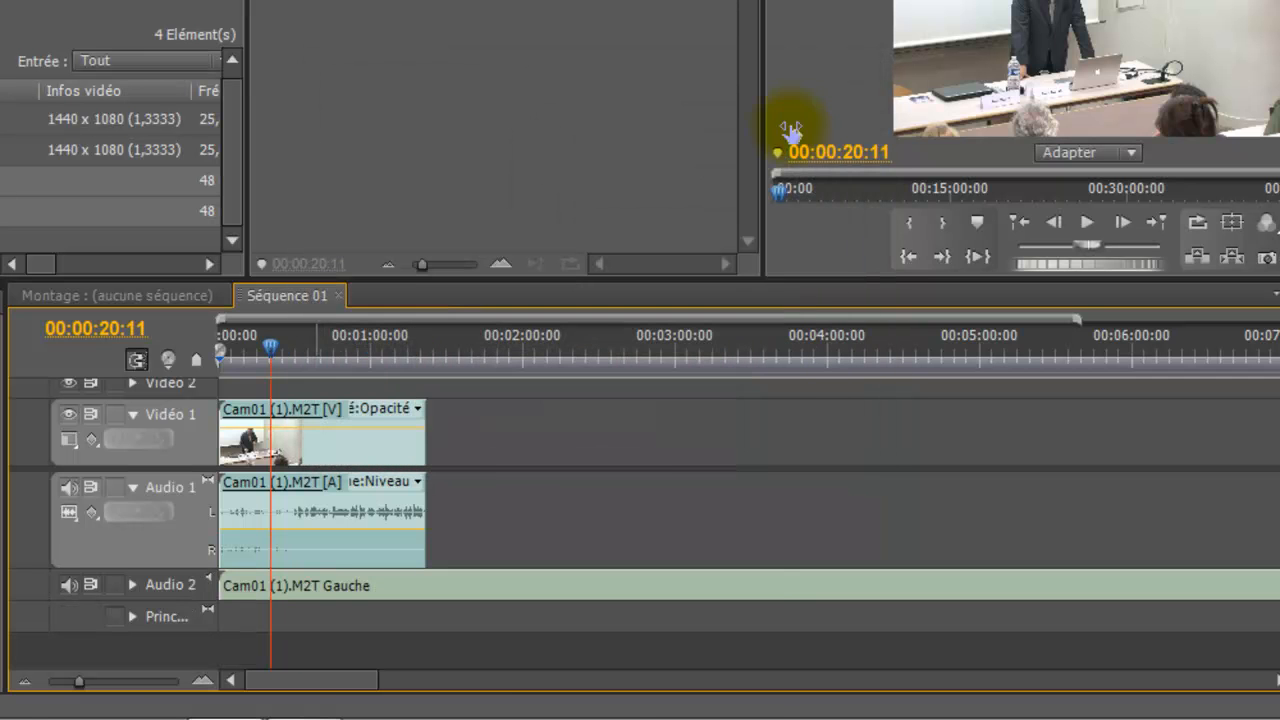
Move the Droite clip to its own audio track beneath the Gauche clip, aligned to the start of the sequence
key("minus")
key("minus")
key("minus")
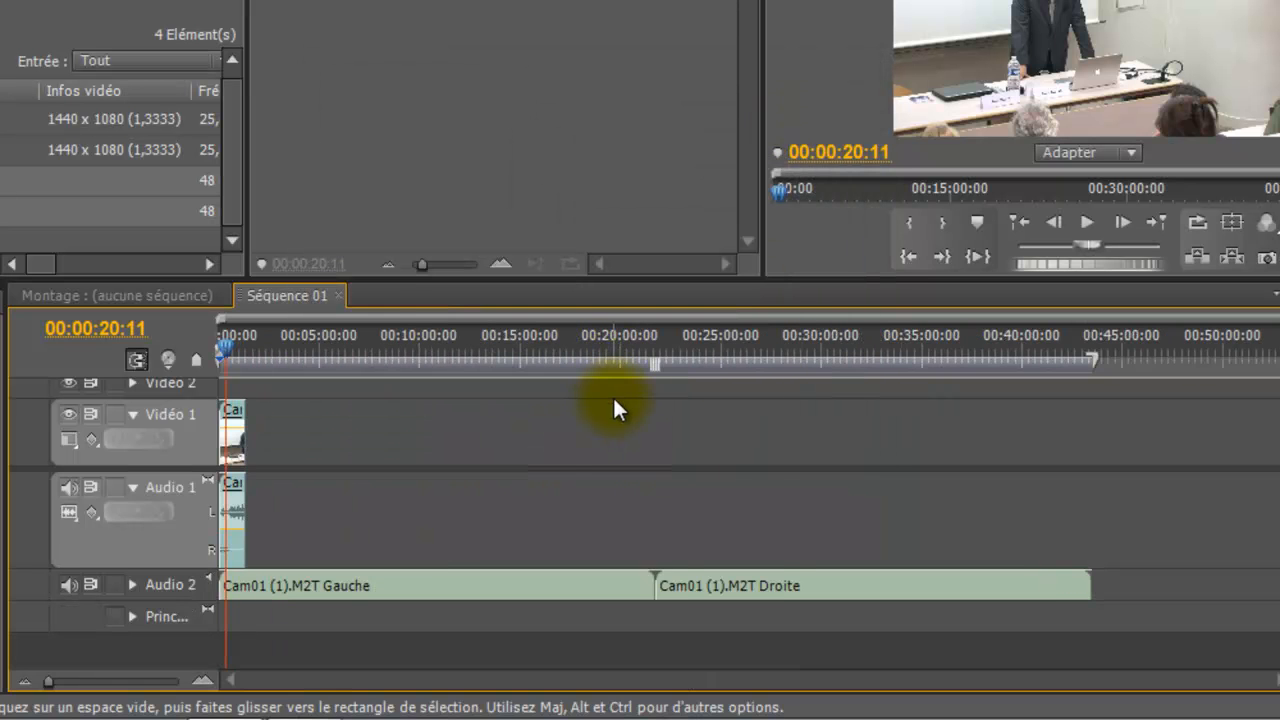
left_click(743, 597)
left_click_drag(743, 586, 264, 647)
left_click(504, 527)
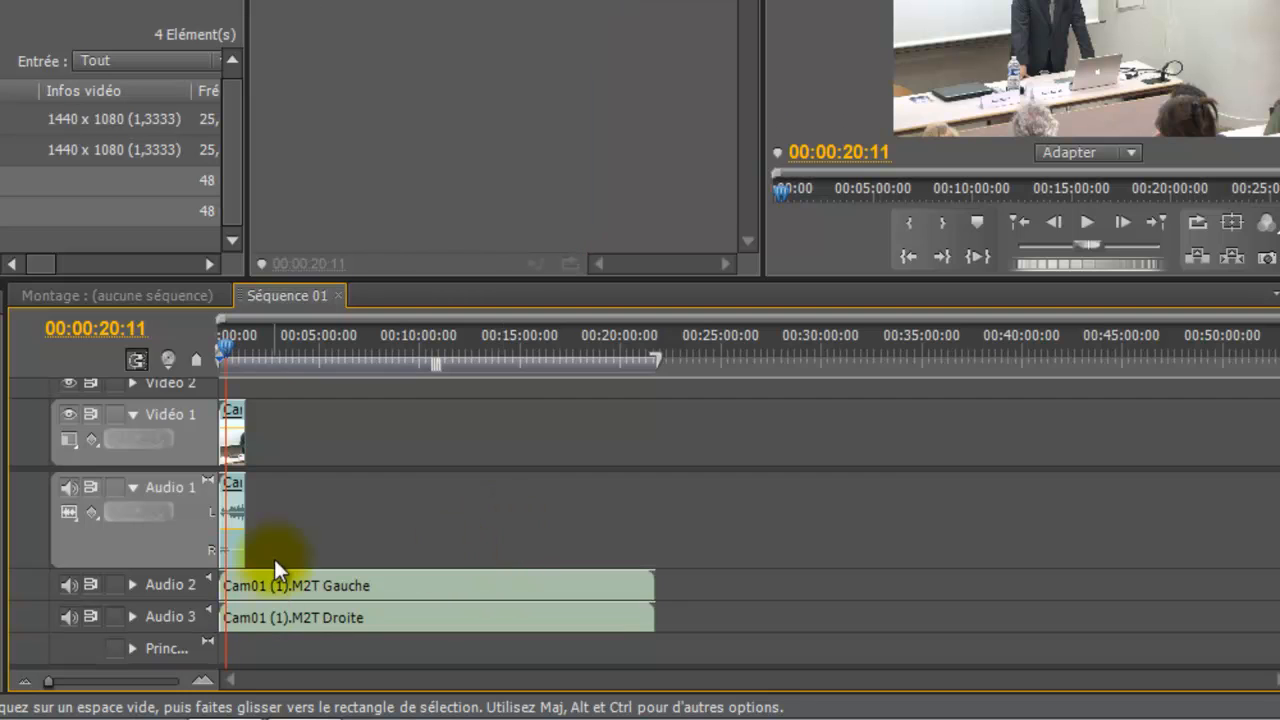
Trim the ends of the Gauche and Droite clips to match the end of the video clip
left_click(239, 350)
key("=")
key("=")
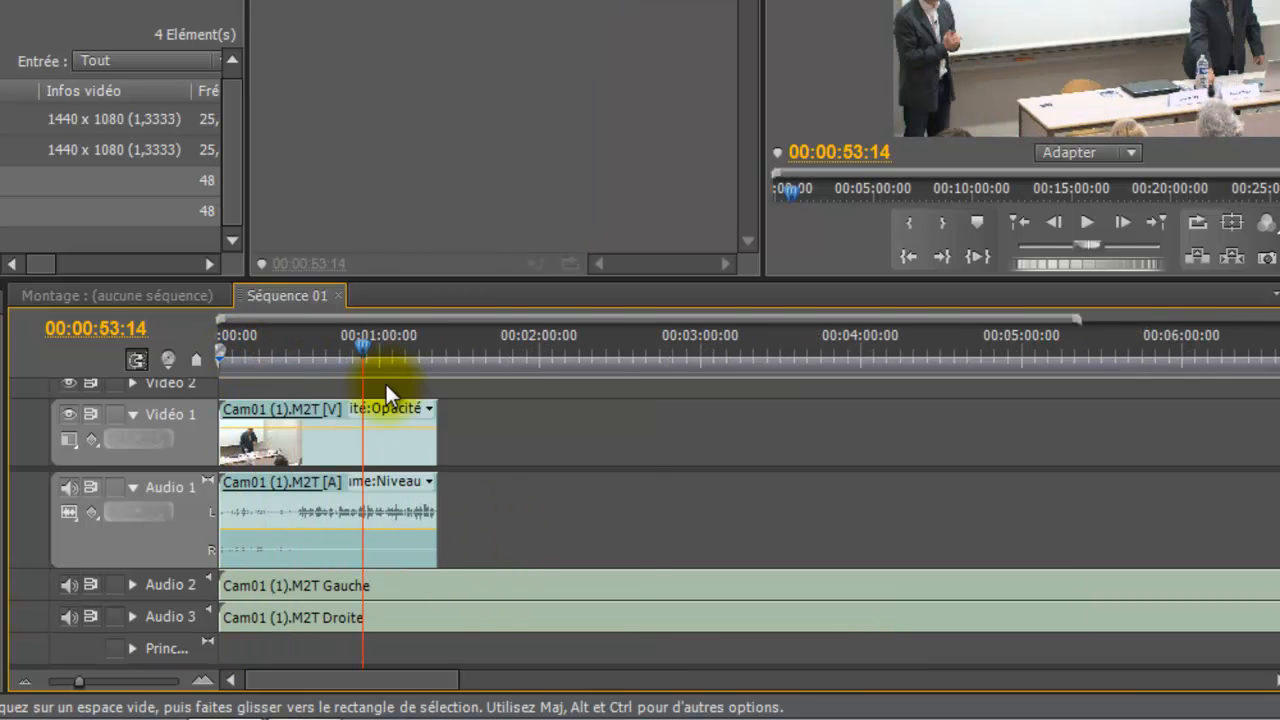
key("minus")
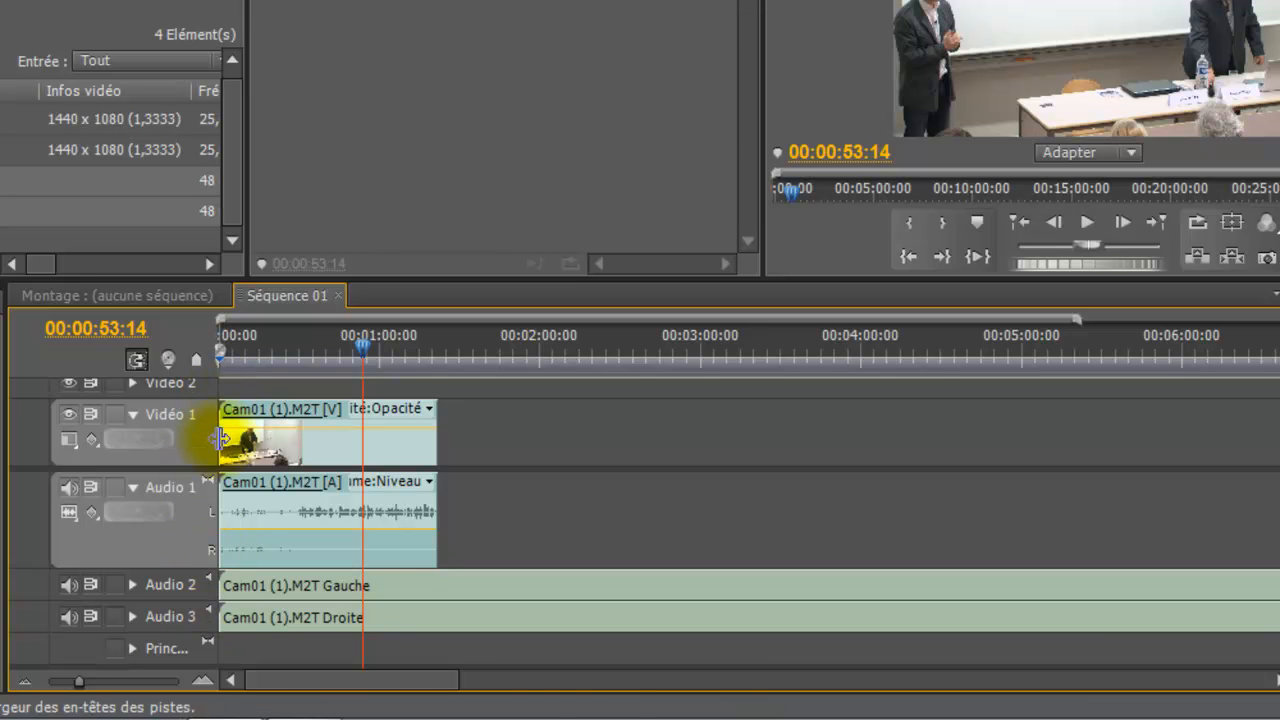
key("minus")
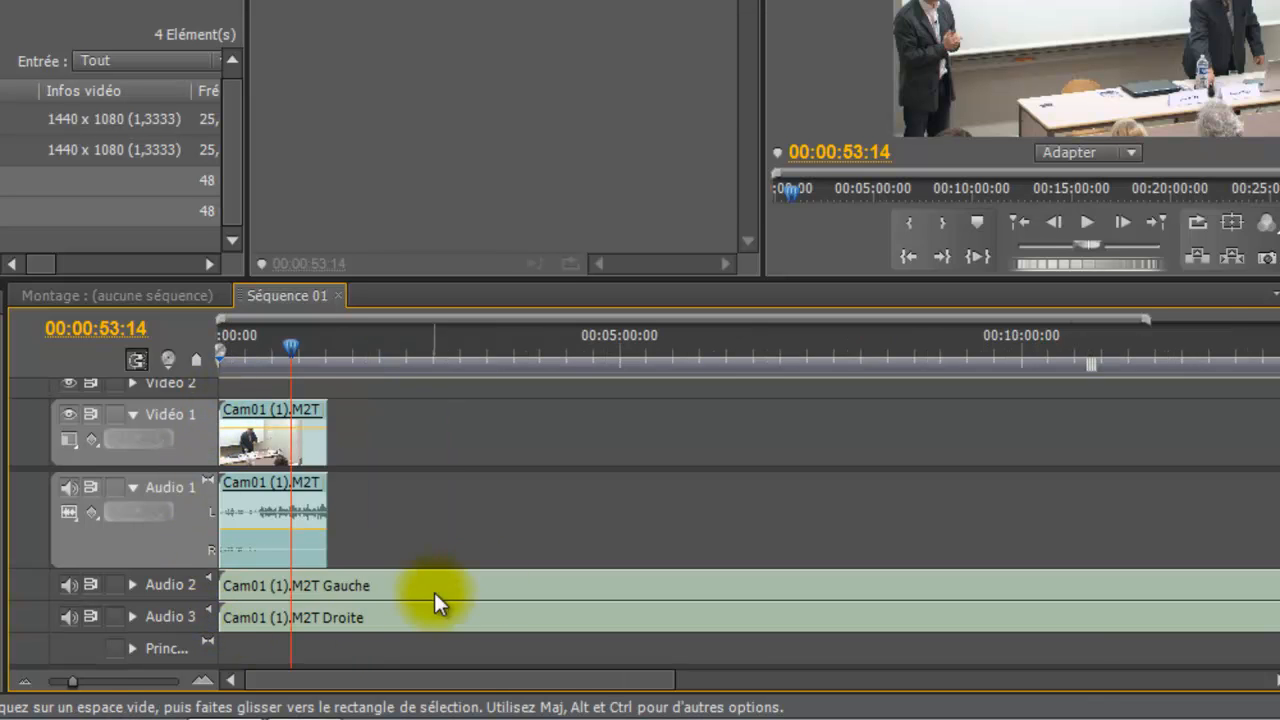
key("minus")
left_click_drag(960, 585, 268, 598)
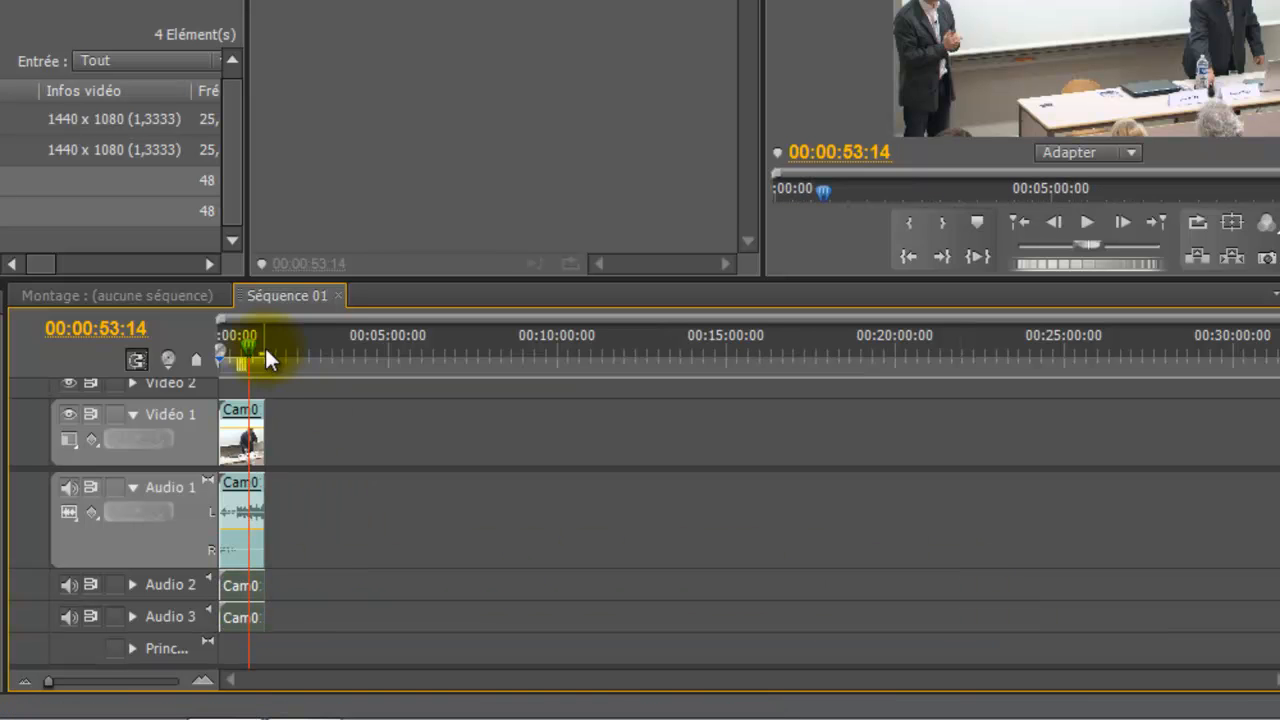
key("equal")
key("equal")
key("equal")
key("equal")
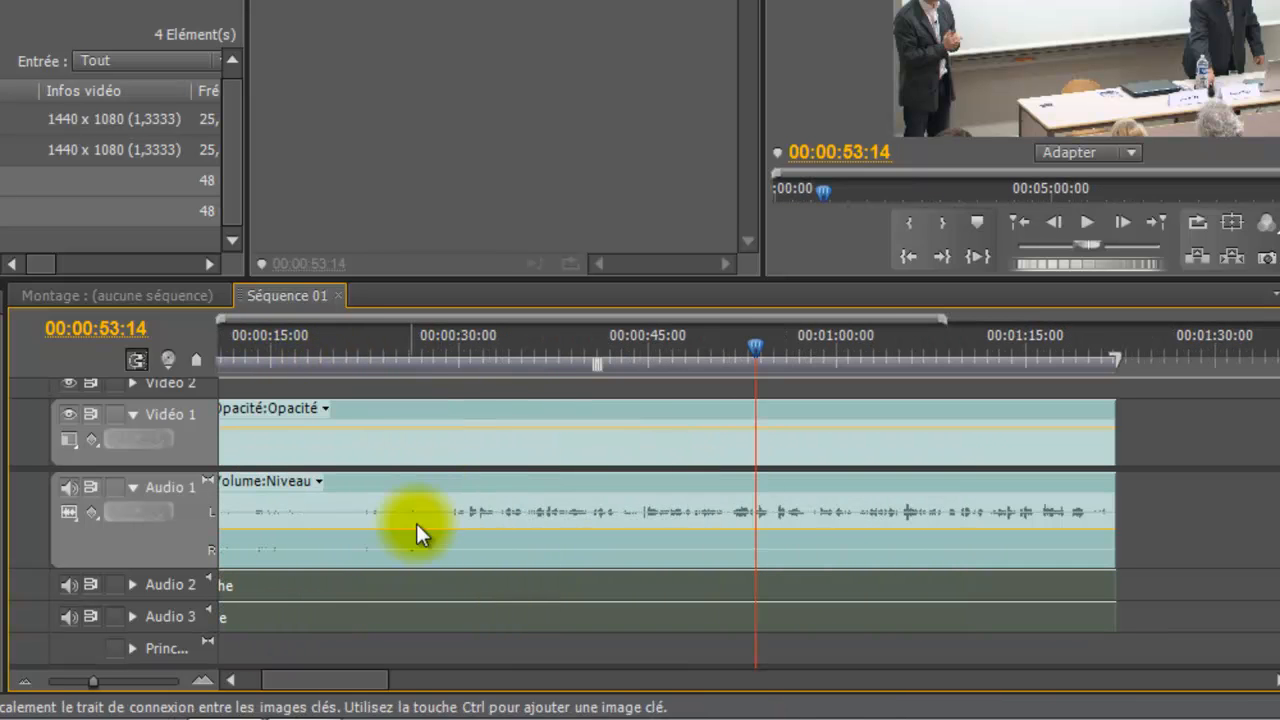
left_click(1191, 510)
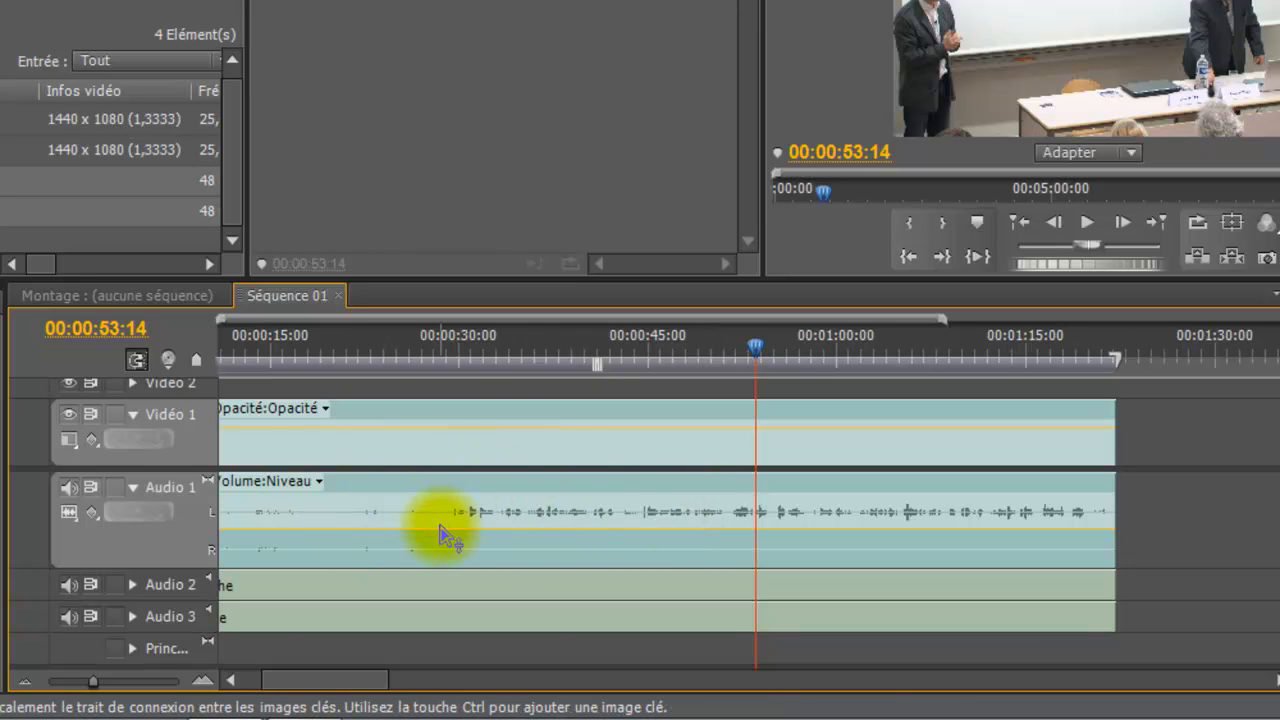
key("minus")
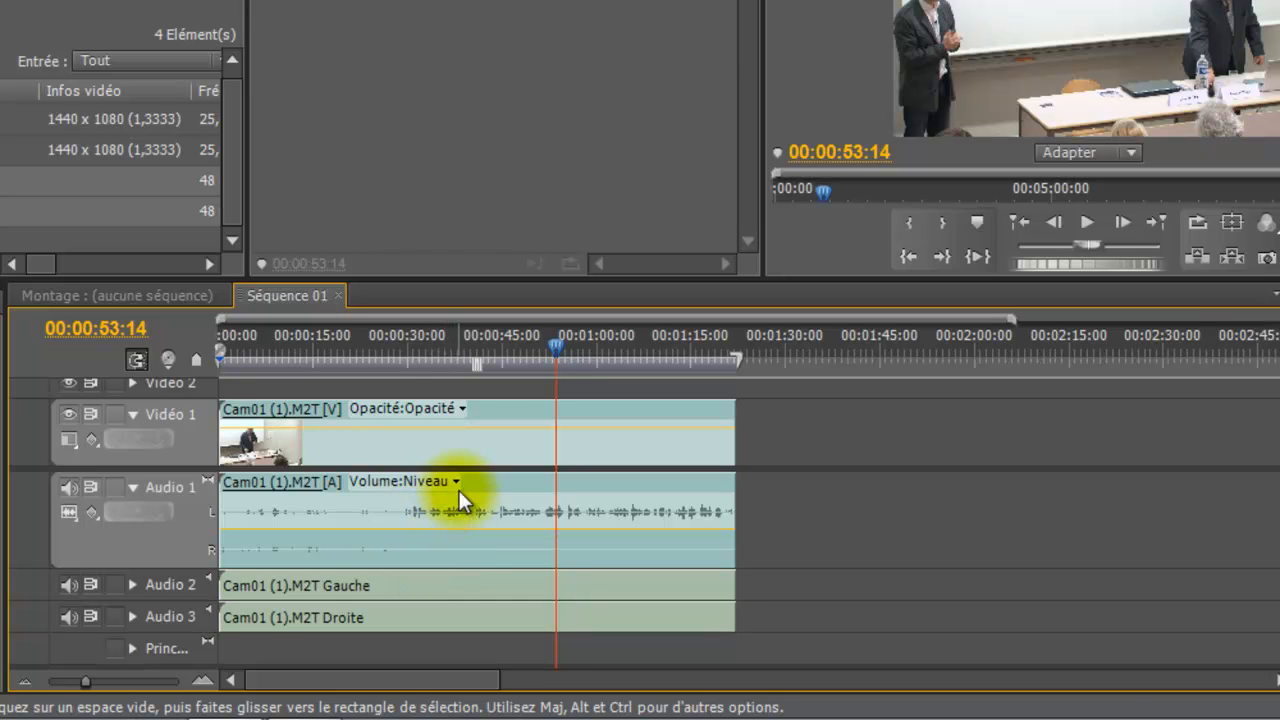
Collapse the Audio 1 track and disable its original Cam01 (1).M2T audio clip
left_click(133, 487)
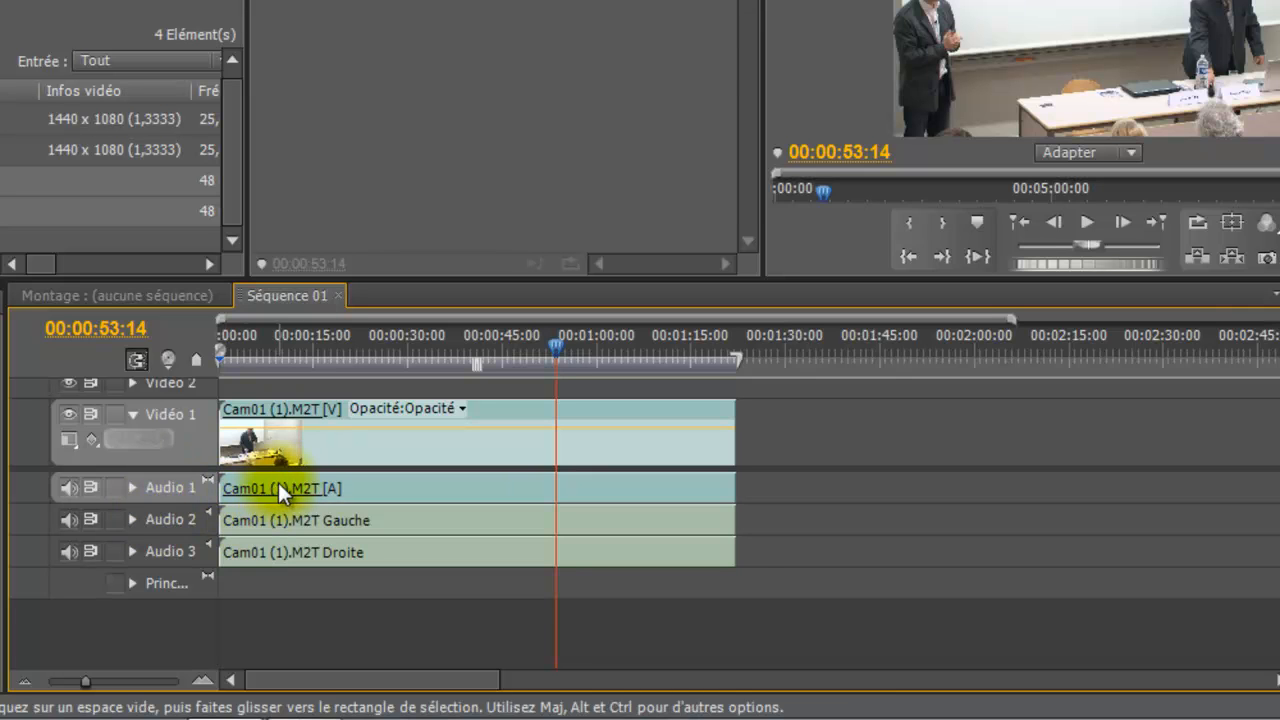
left_click(66, 486)
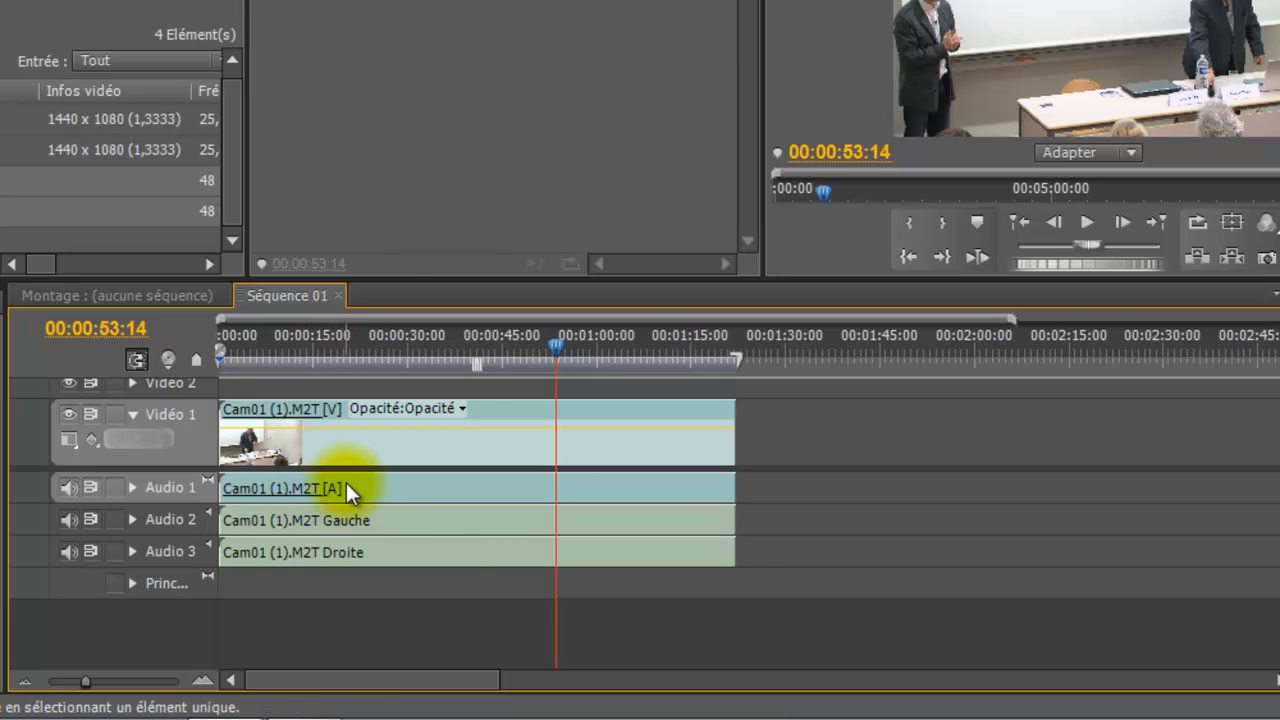
left_click(346, 482)
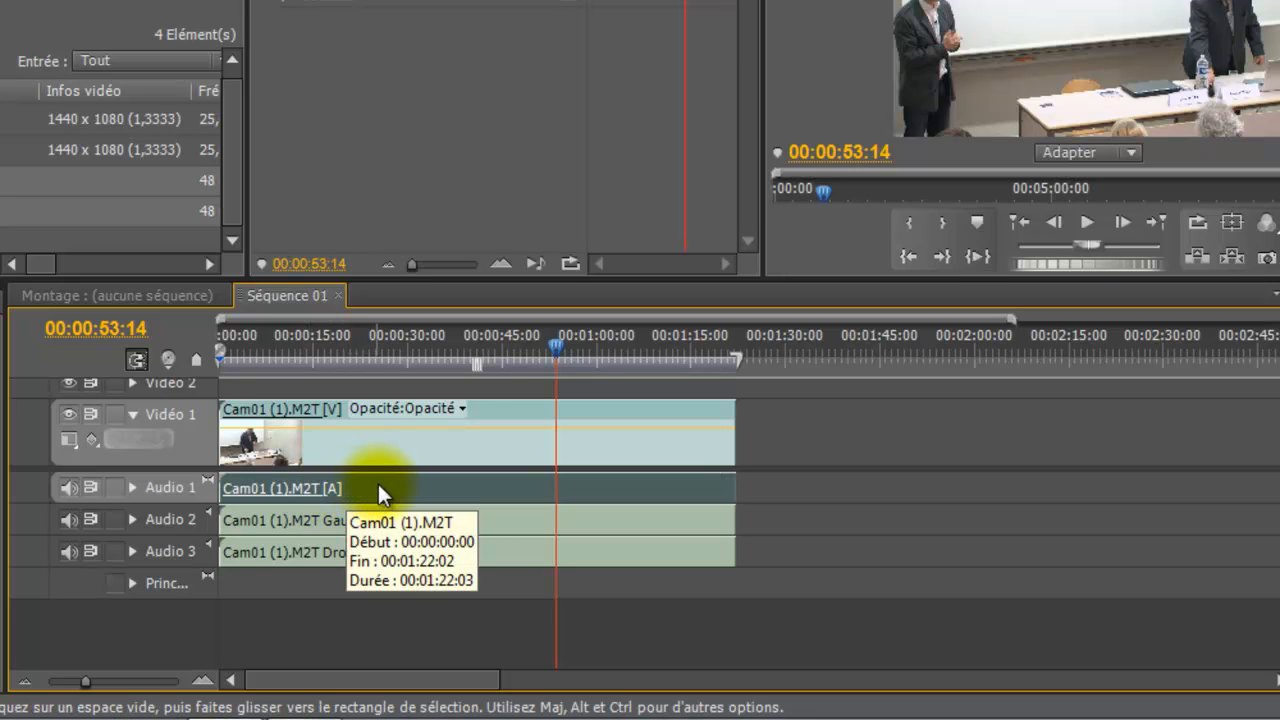
right_click(378, 484)
left_click(483, 176)
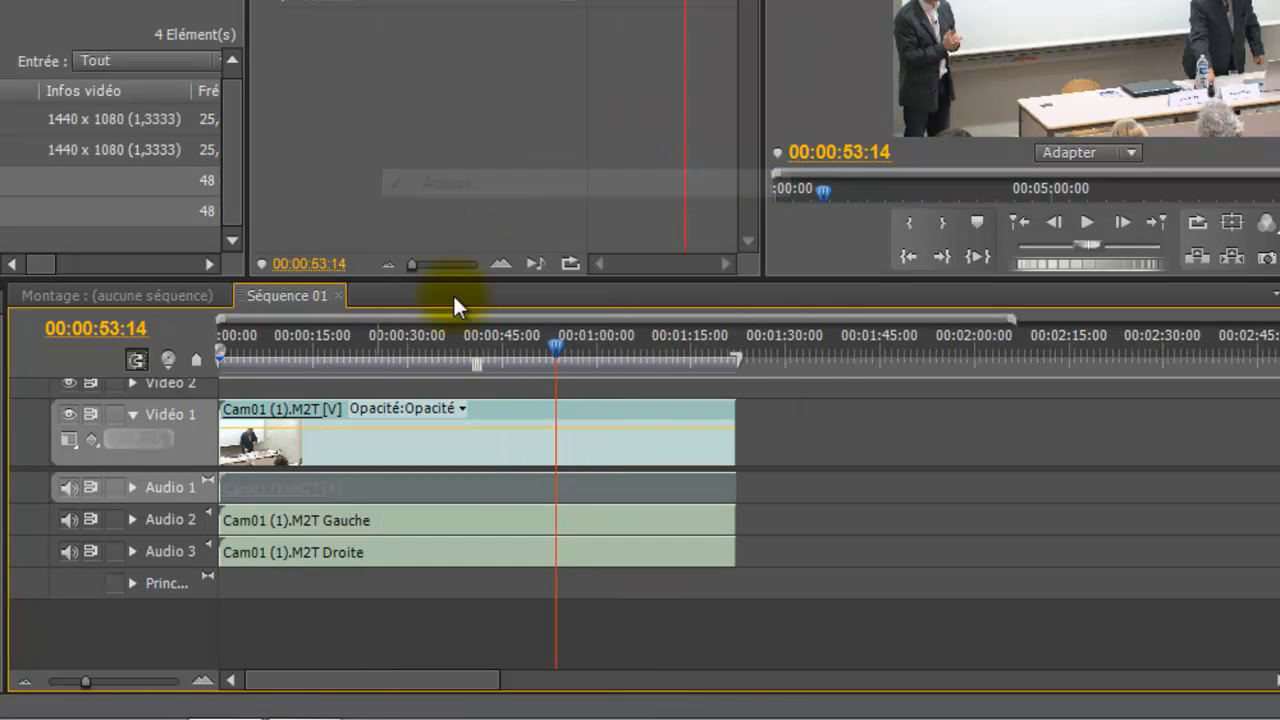
Expand the Audio 2 and Audio 3 tracks and increase their heights to show the mono waveforms
left_click(133, 519)
left_click(133, 578)
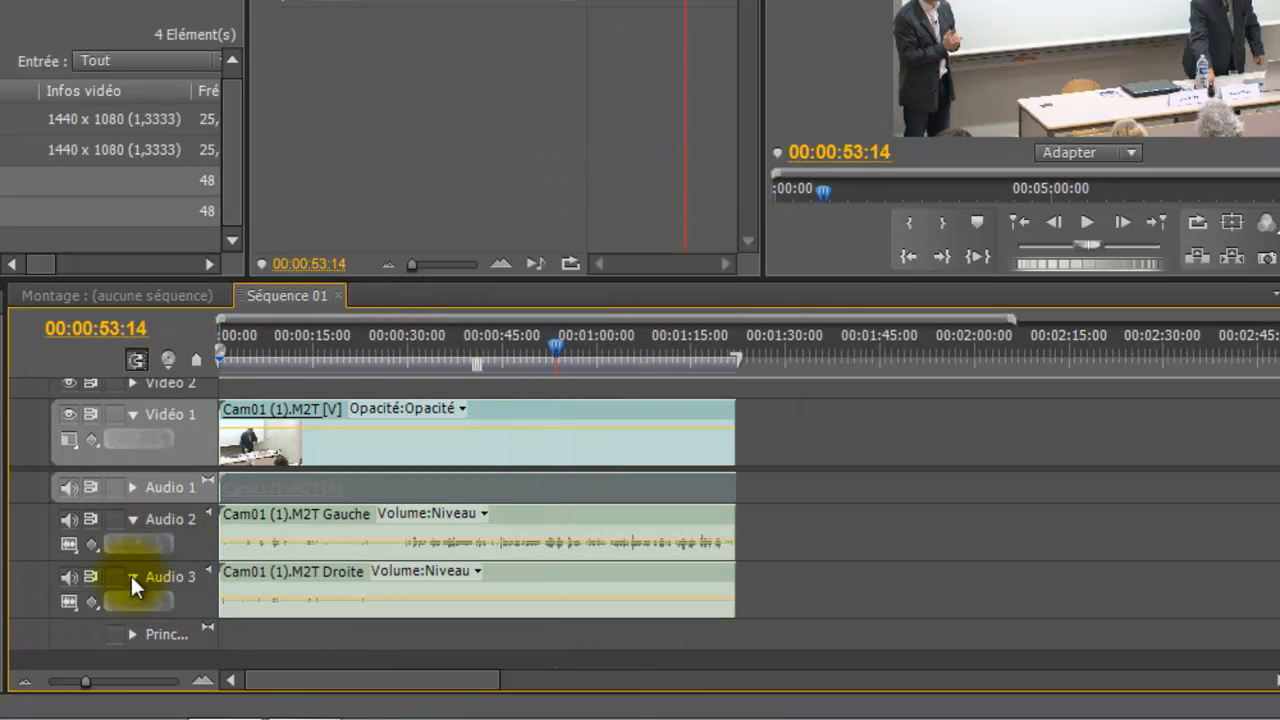
left_click_drag(171, 615, 171, 650)
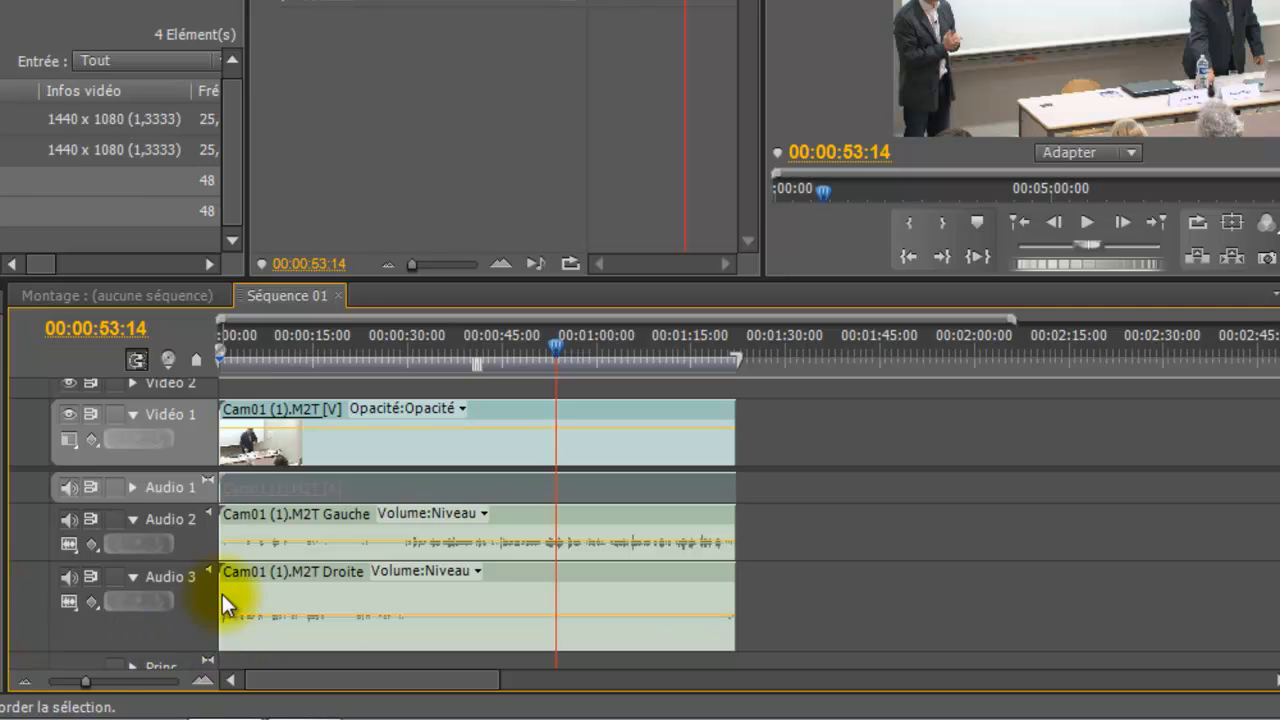
left_click_drag(171, 560, 188, 572)
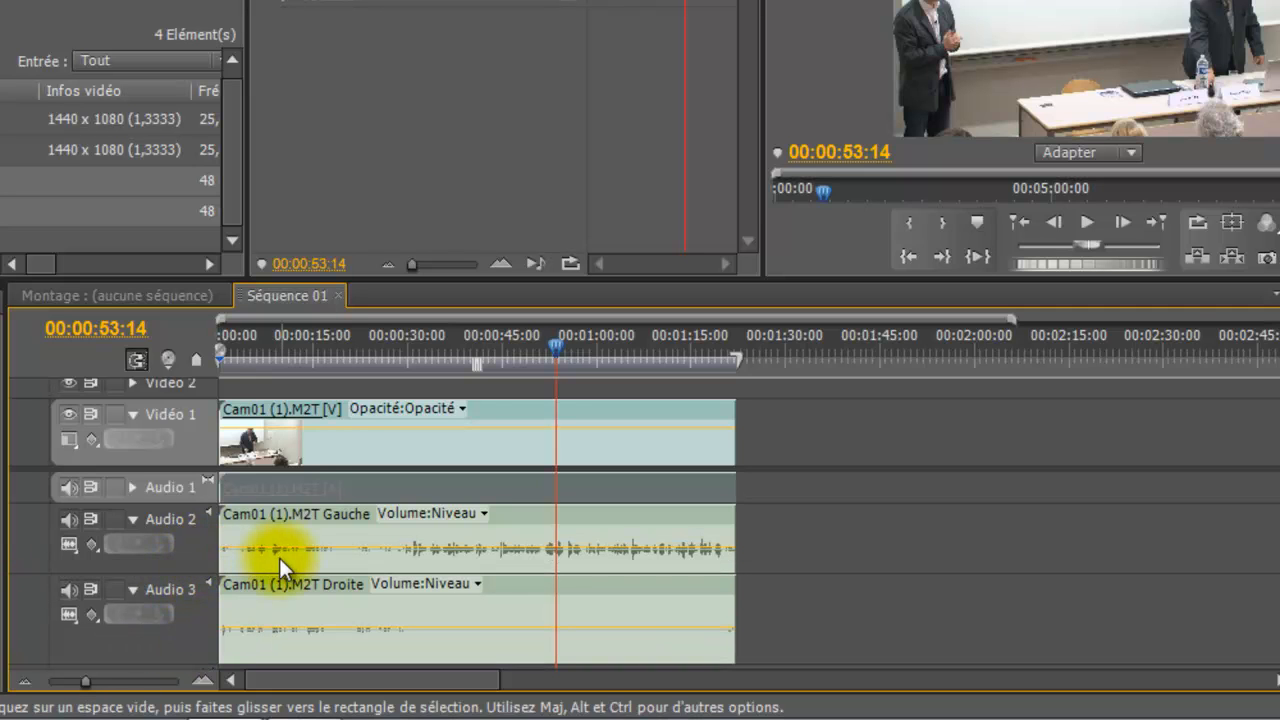
Set the audio gain of the Gauche clip to 4 dB and move the playhead to 00:00:14:16
left_click(323, 531)
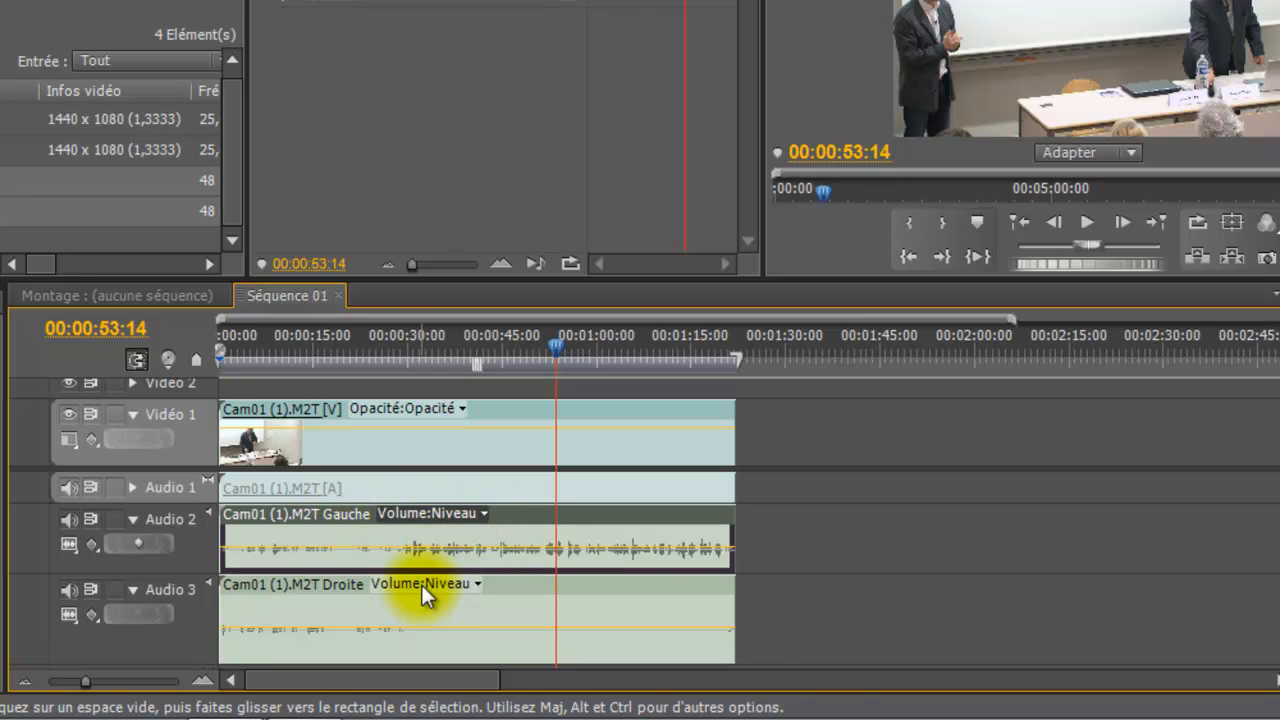
right_click(450, 528)
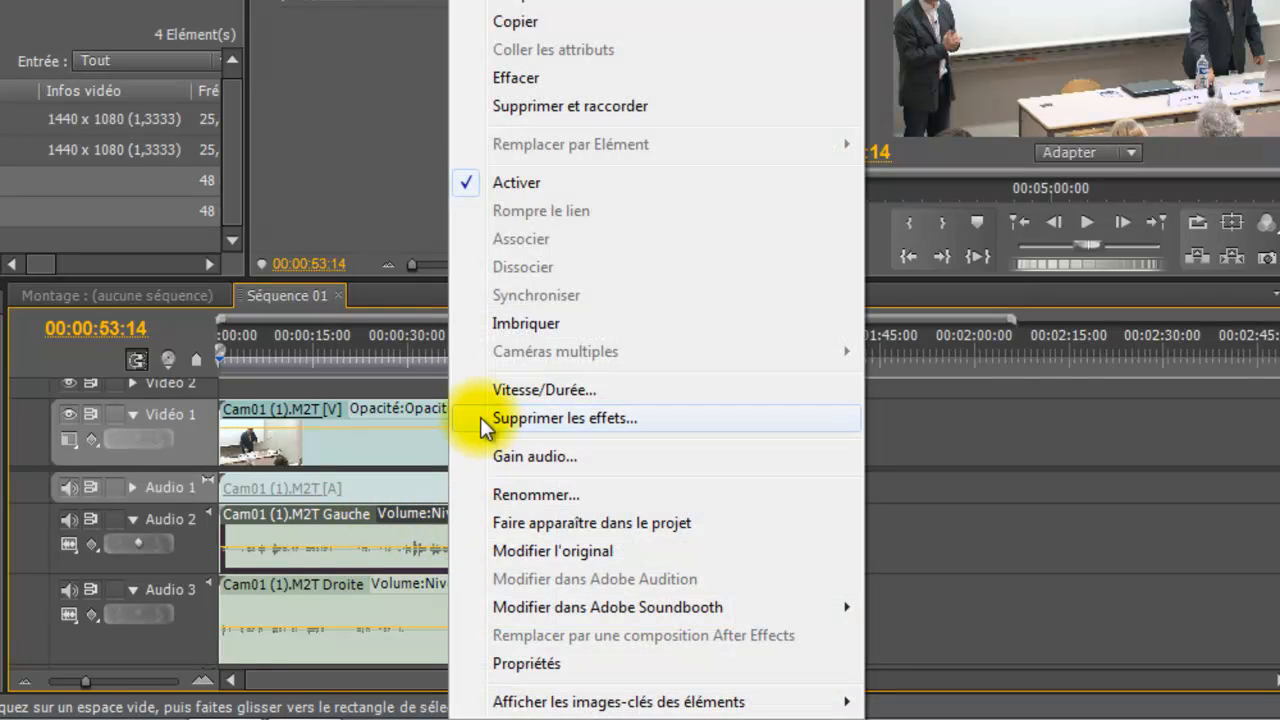
left_click(519, 456)
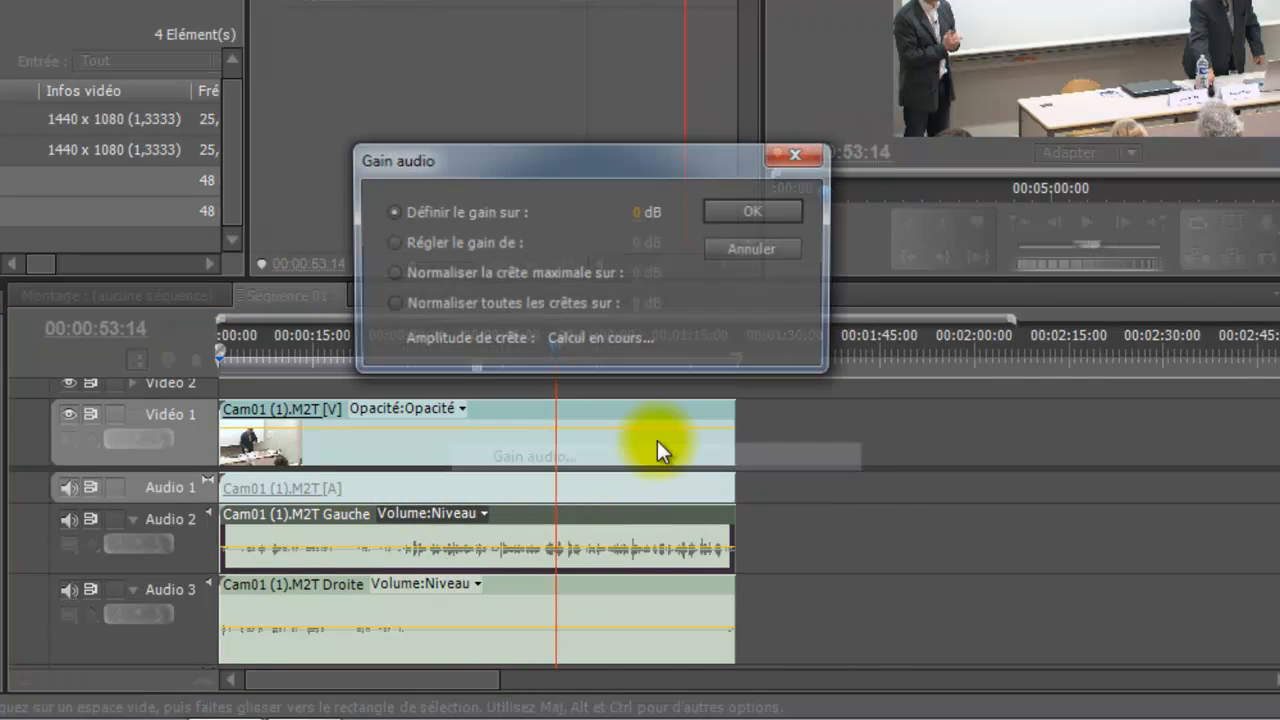
left_click(646, 222)
type("6")
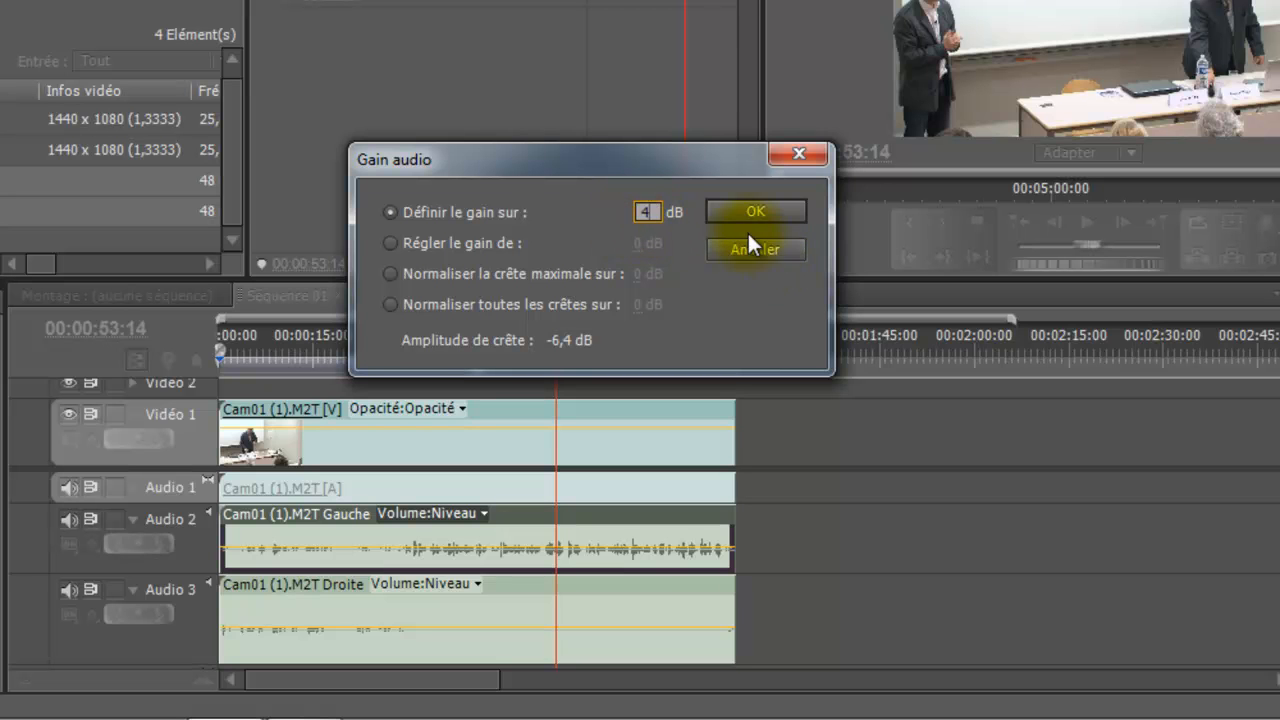
left_click(755, 213)
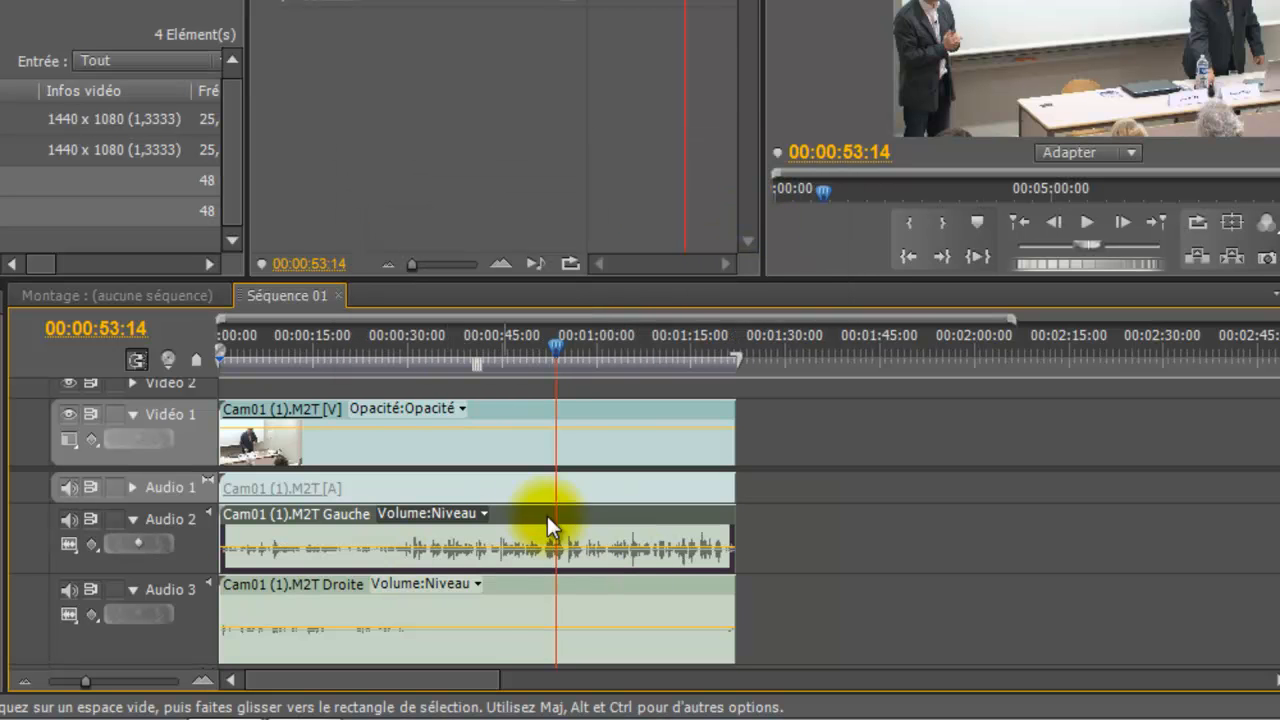
left_click(312, 342)
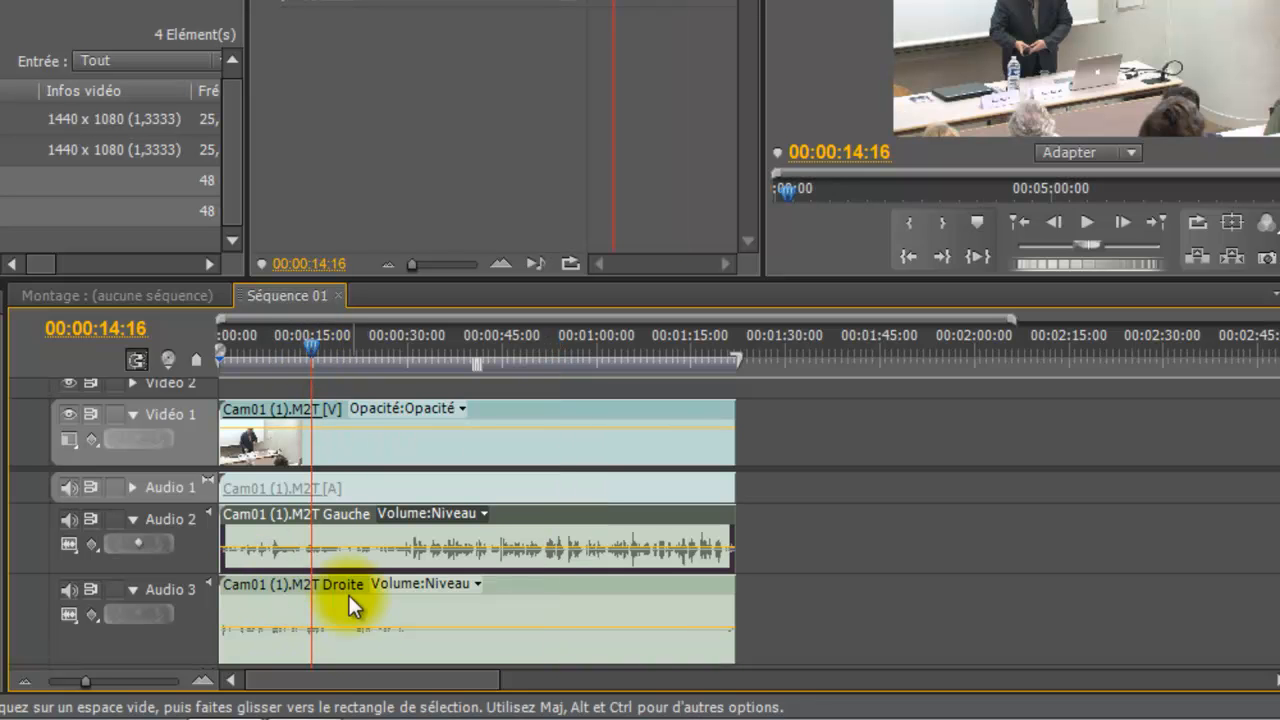
Set the audio gain of the Droite clip to 10 dB and move the playhead to 00:00:46:19
right_click(297, 608)
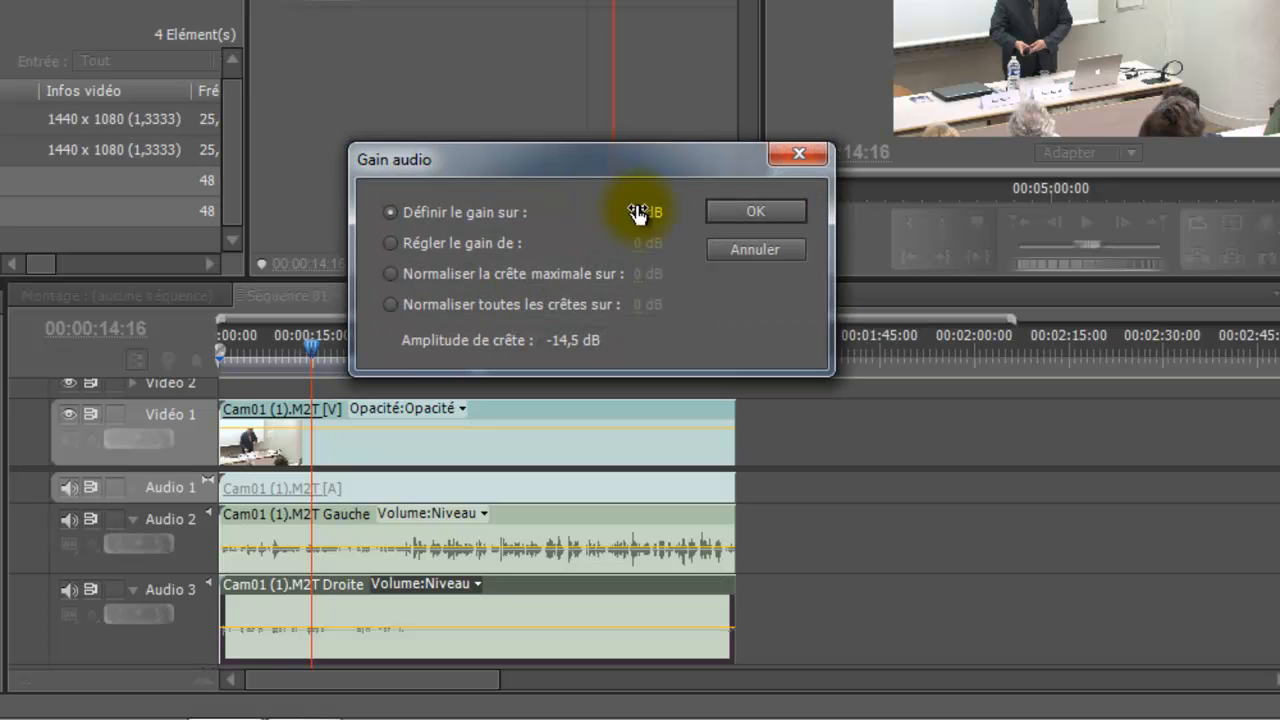
left_click(707, 221)
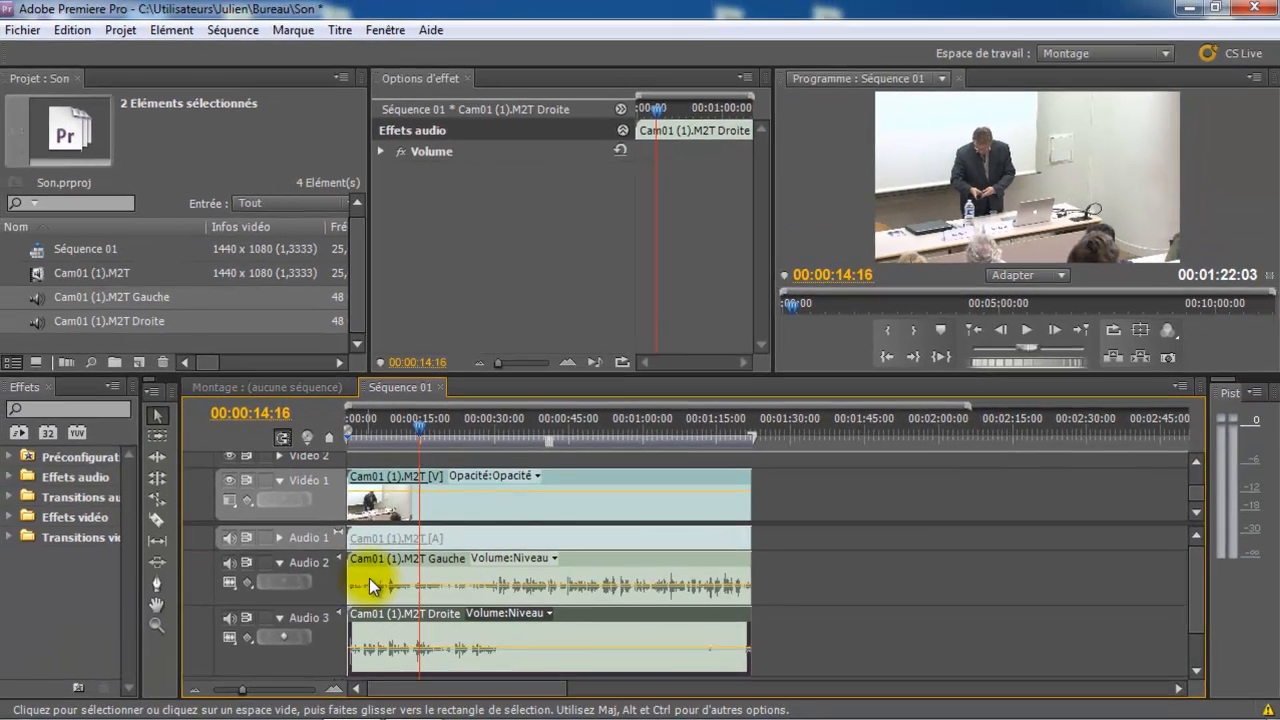
left_click_drag(552, 429, 578, 428)
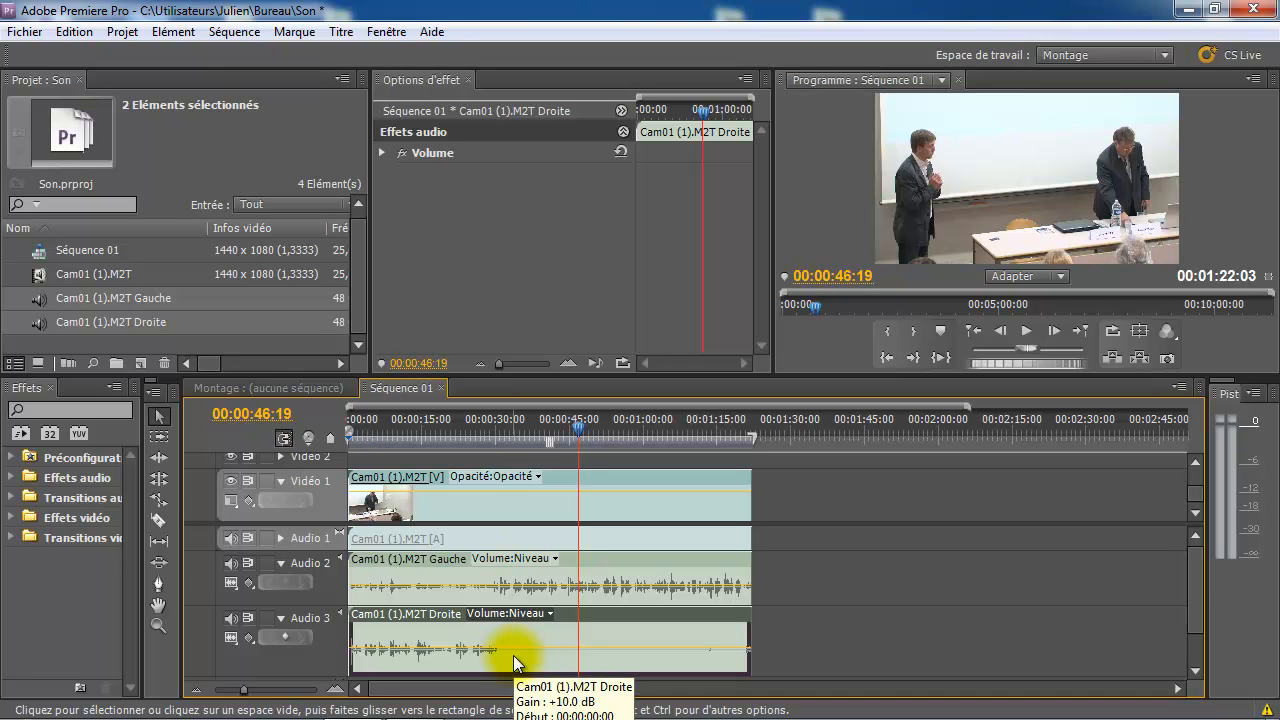
Add two volume keyframes to the Gauche clip at about 24 and 27 seconds, lower the earlier one, and save the project
key("p")
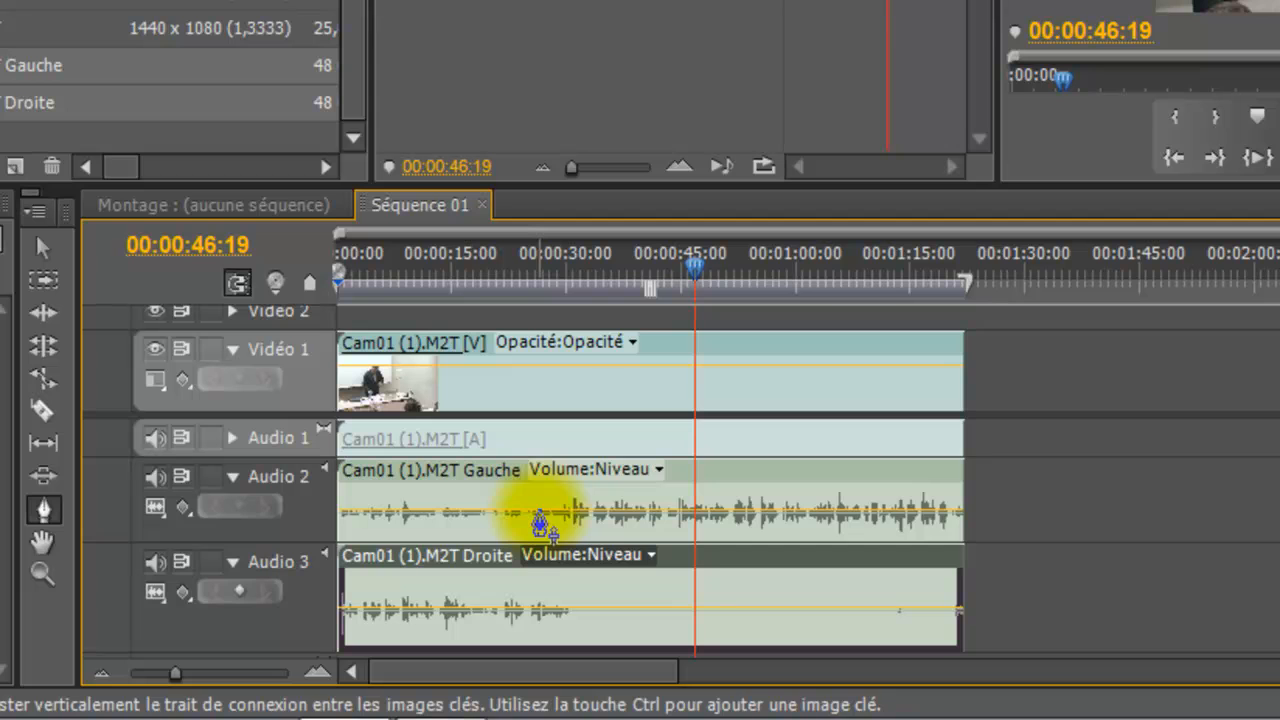
left_click(540, 512, "ctrl")
left_click(521, 512, "ctrl")
left_click_drag(521, 512, 522, 562)
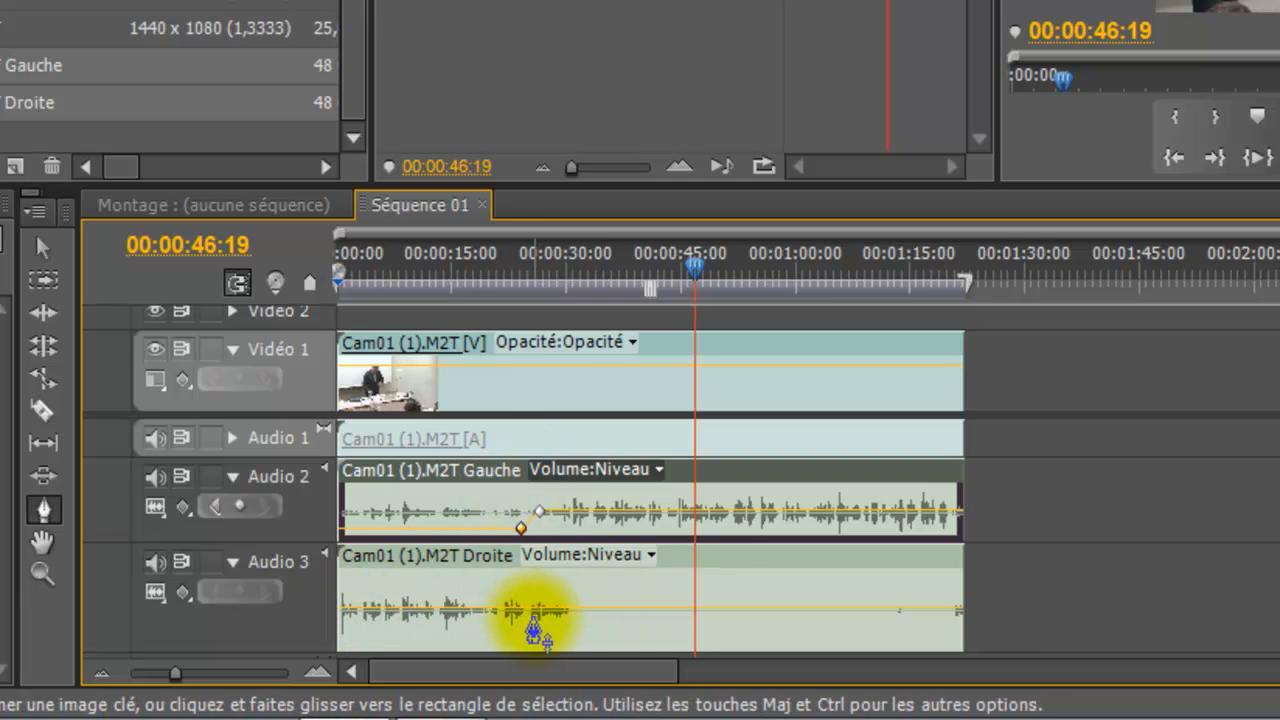
key("ctrl+s")
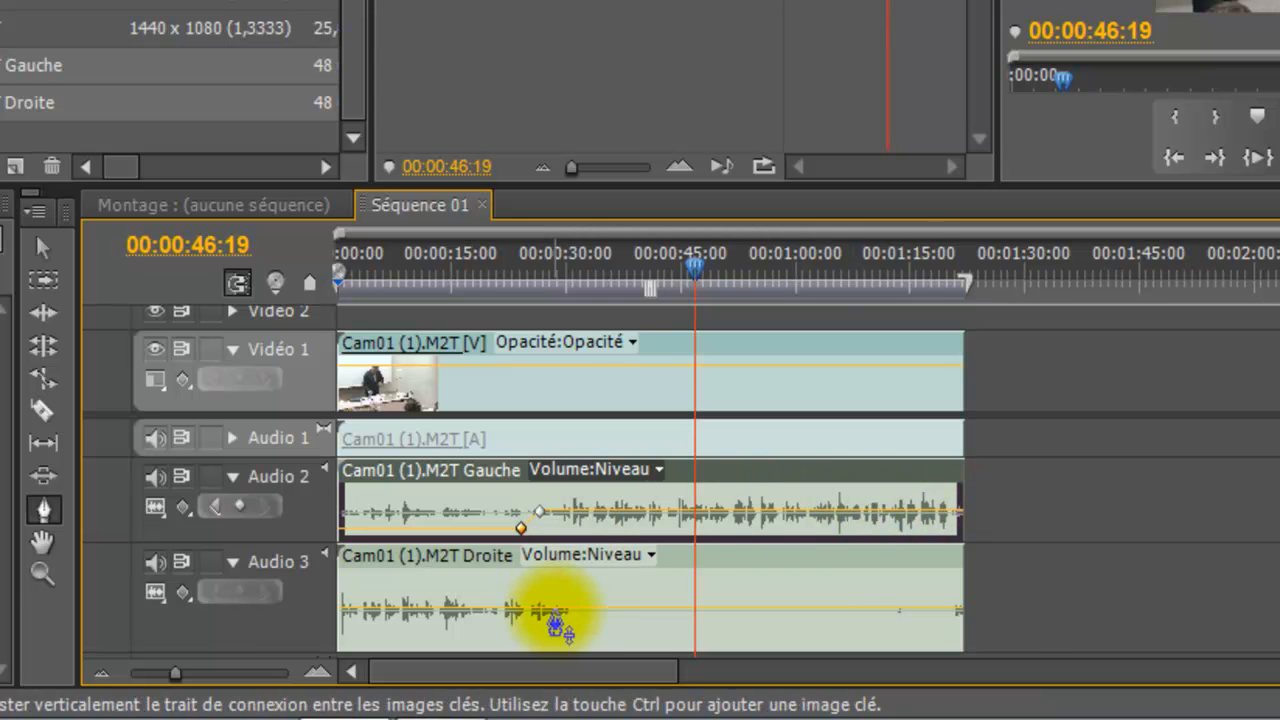
Add two volume keyframes to the Droite clip at about 31 and 34 seconds, lower the second, and play the sequence to check the levels
left_click(578, 609)
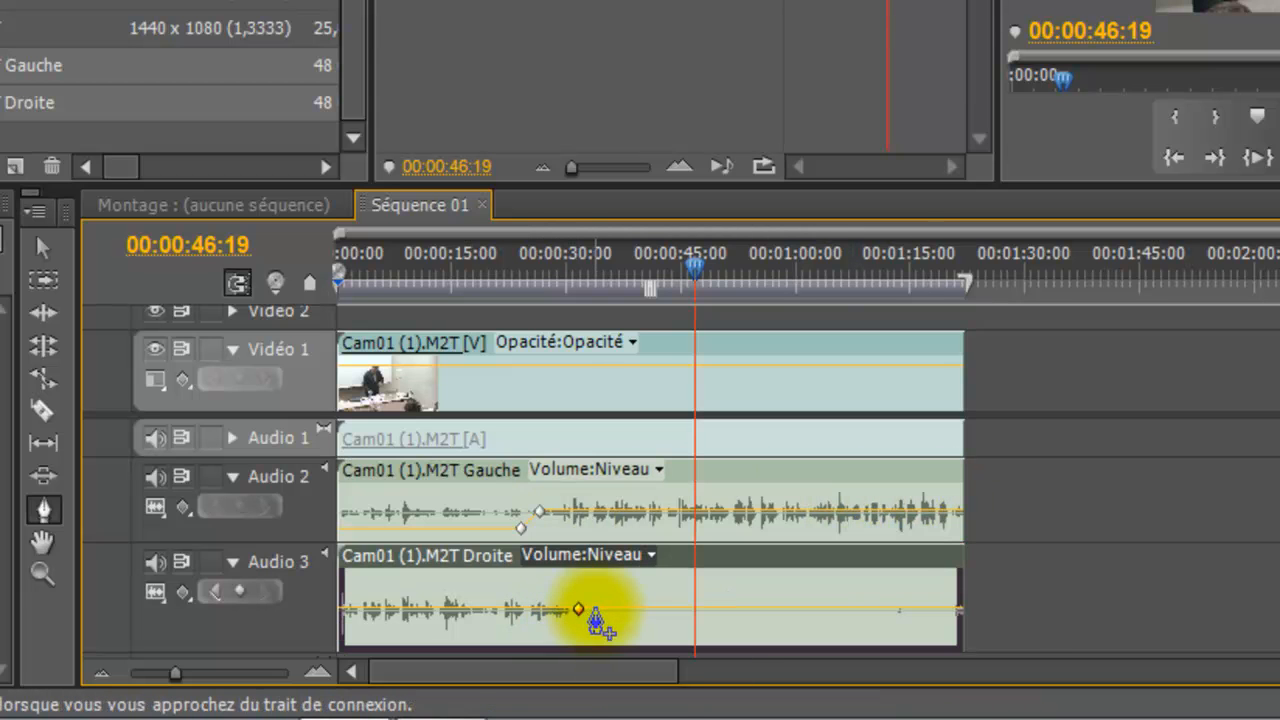
left_click_drag(594, 612, 604, 660)
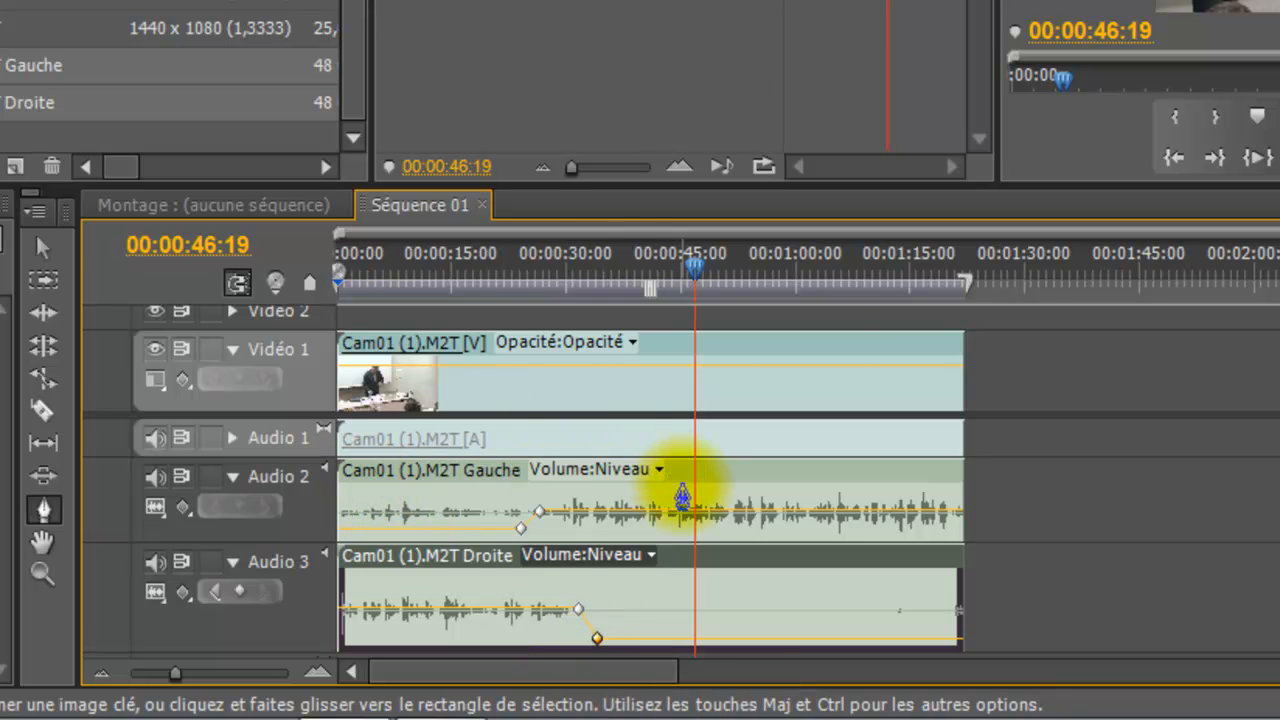
key("v")
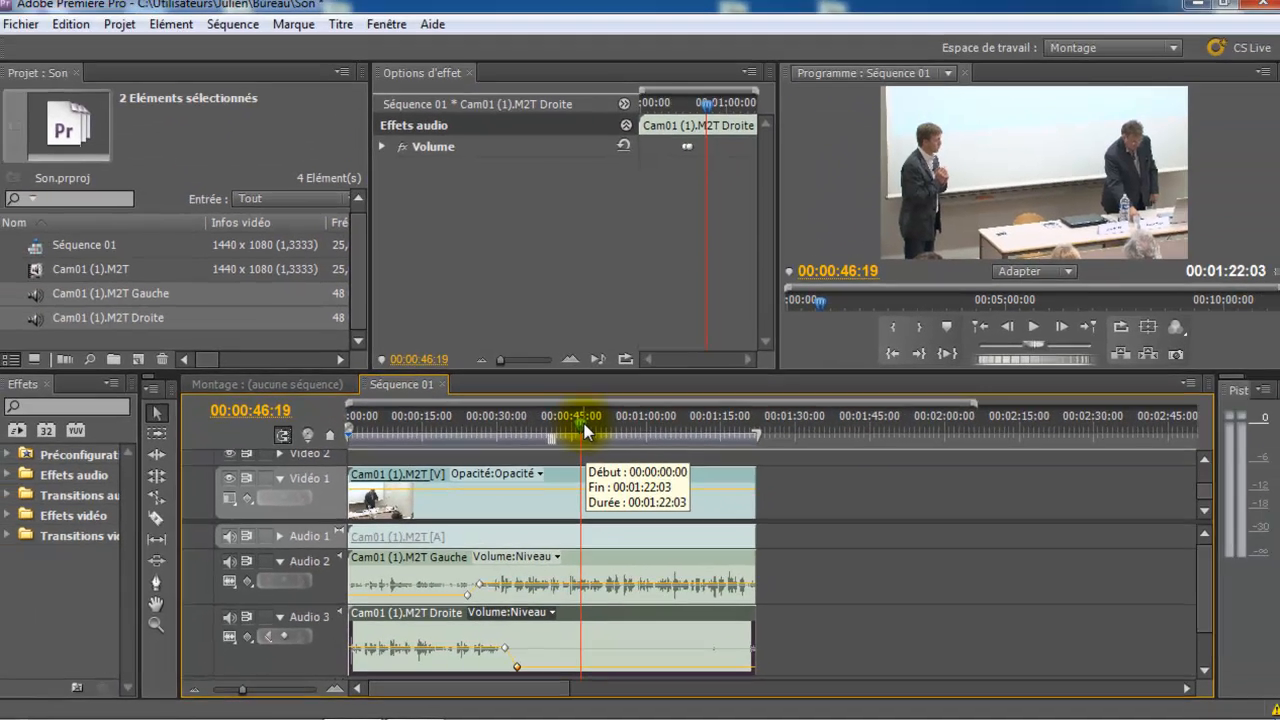
key("space")
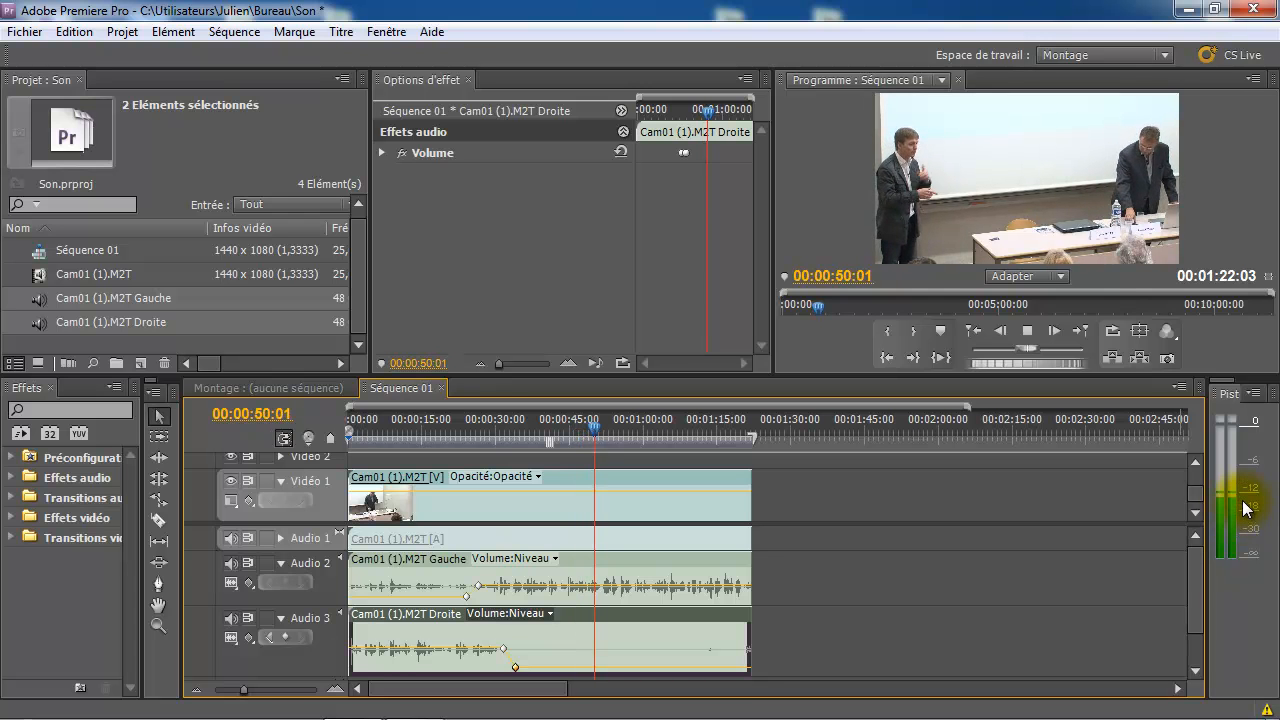
key("space")
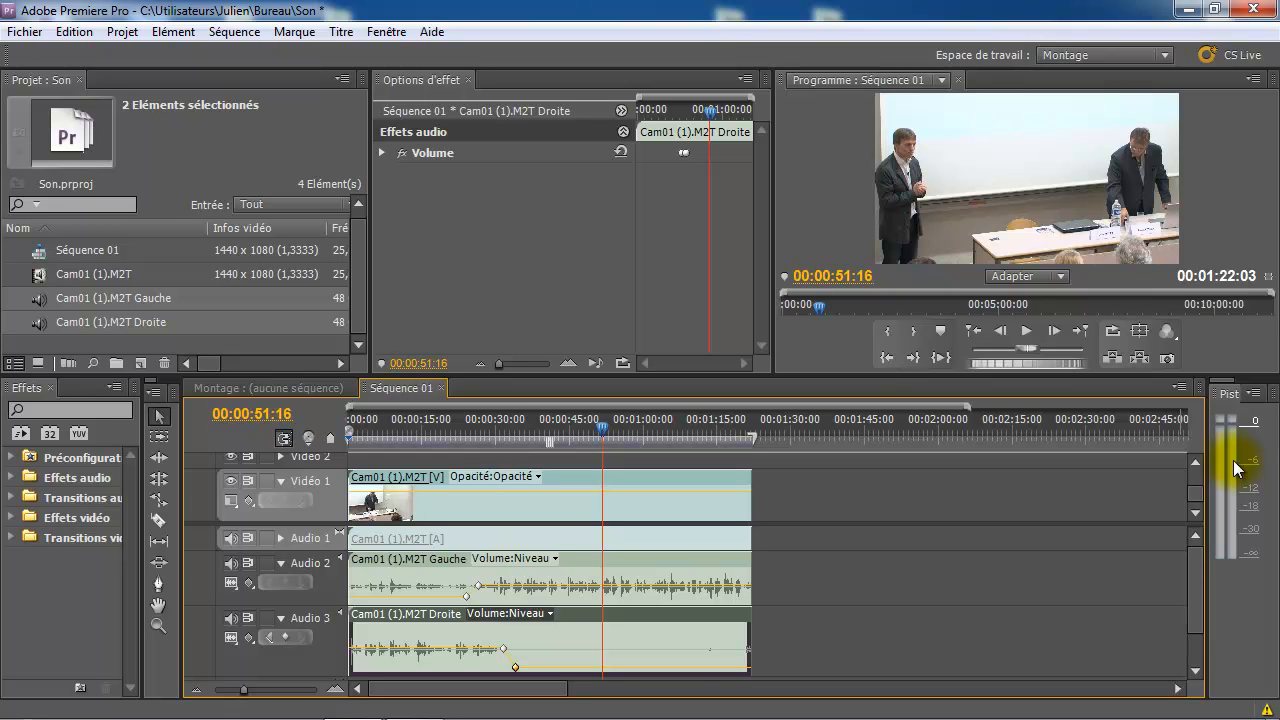
left_click(37, 274)
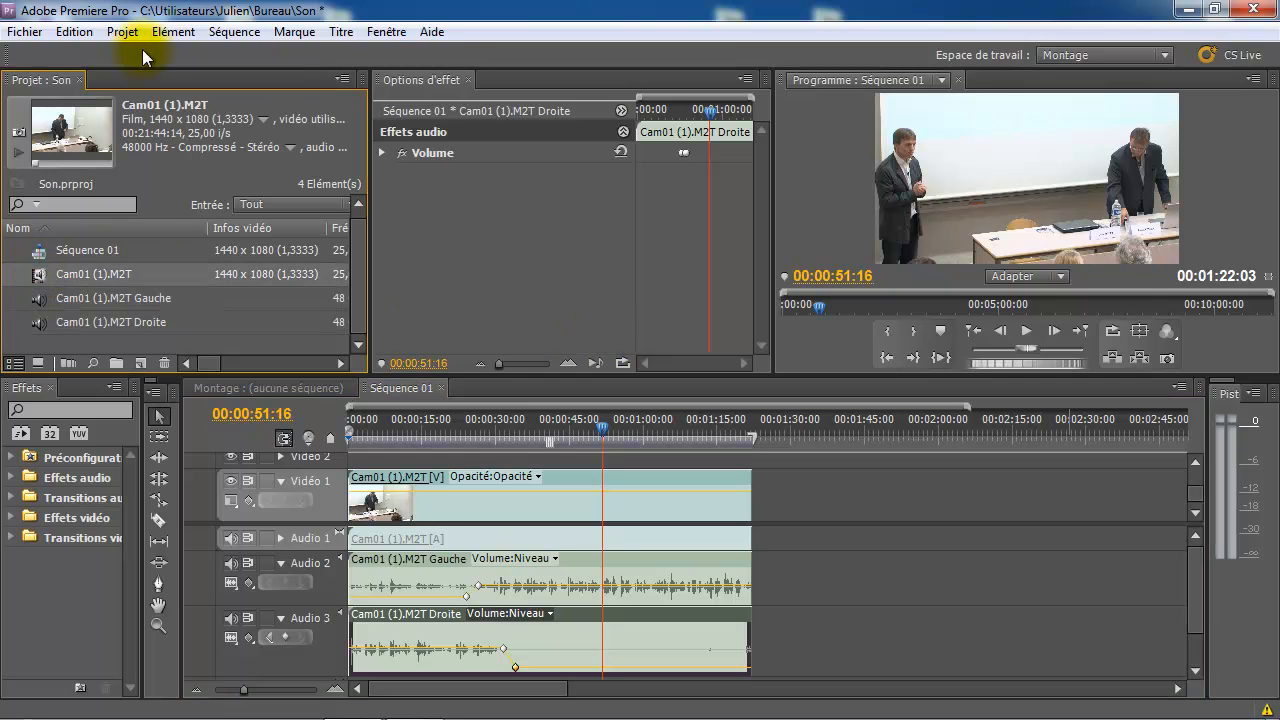
left_click(173, 31)
mouse_move(431, 214)
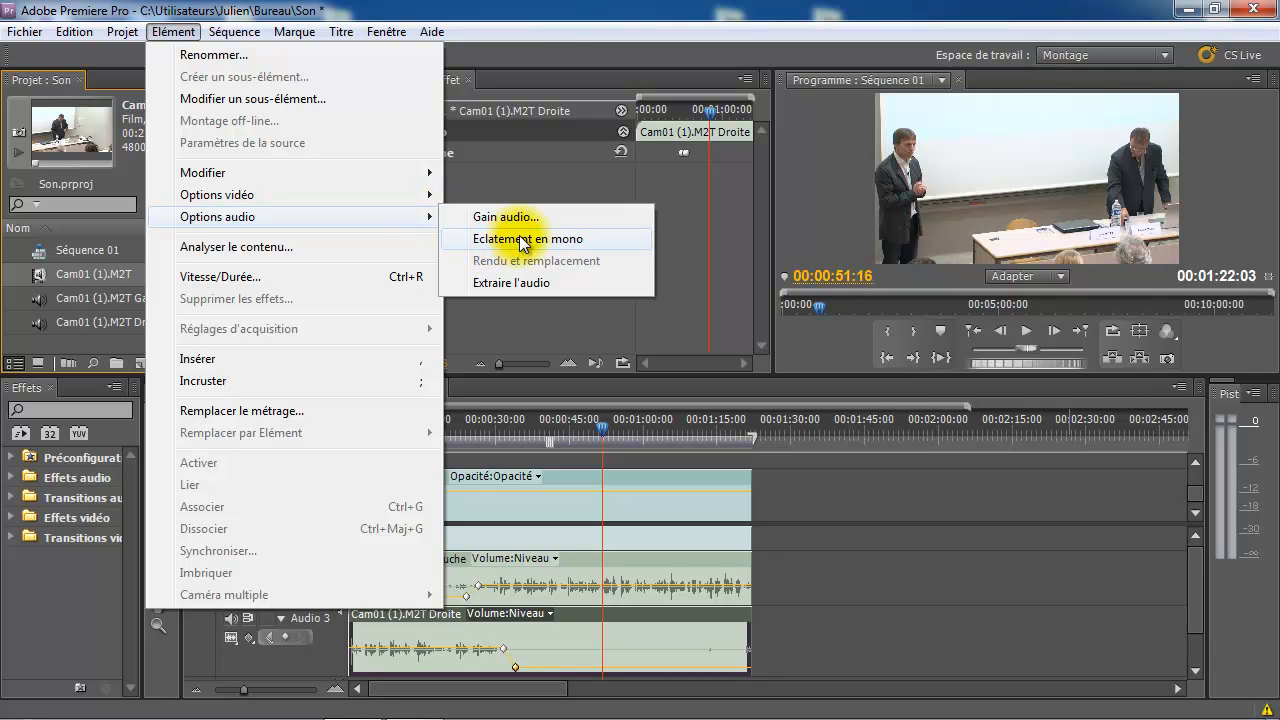
left_click(14, 318)
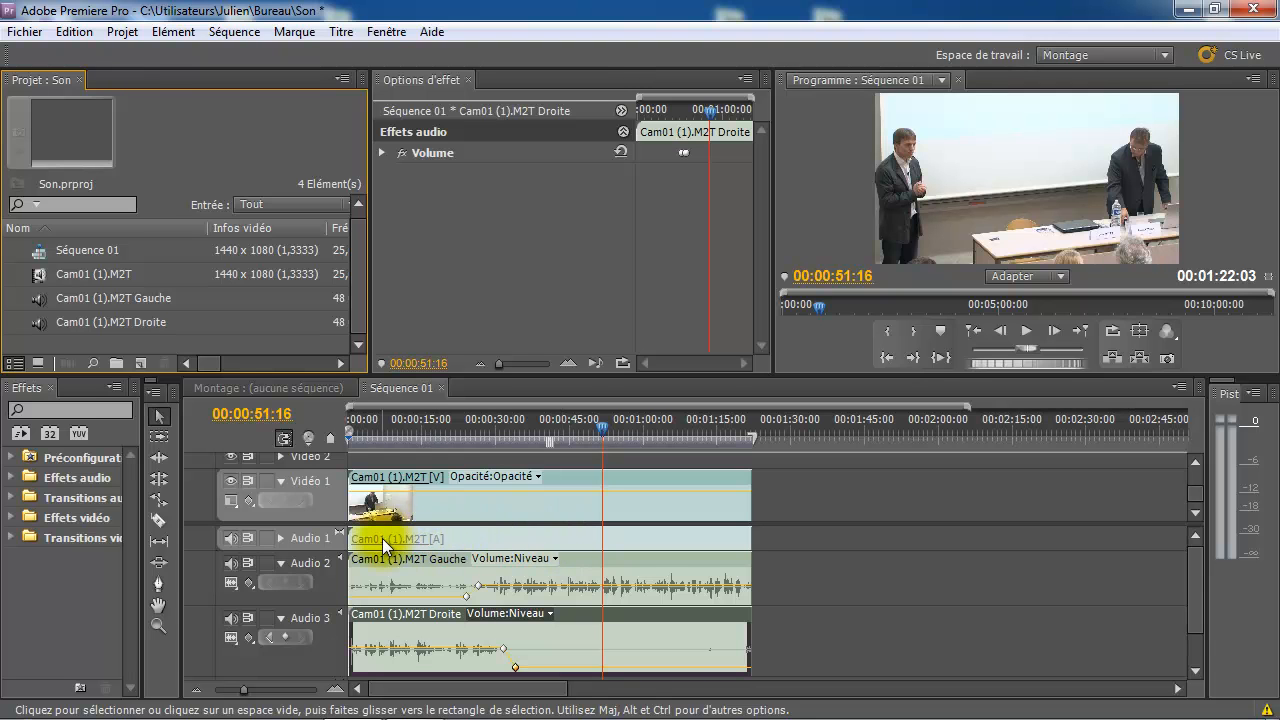
right_click(448, 535)
left_click(784, 492)
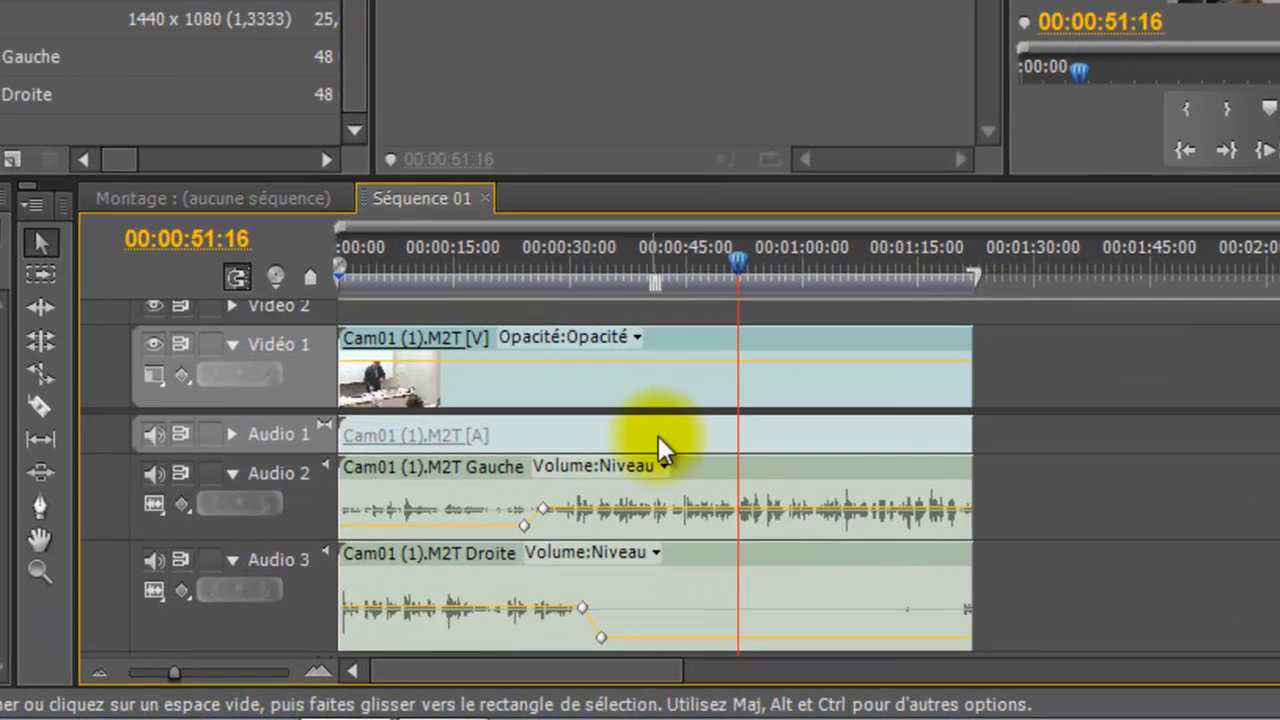
left_click(604, 429)
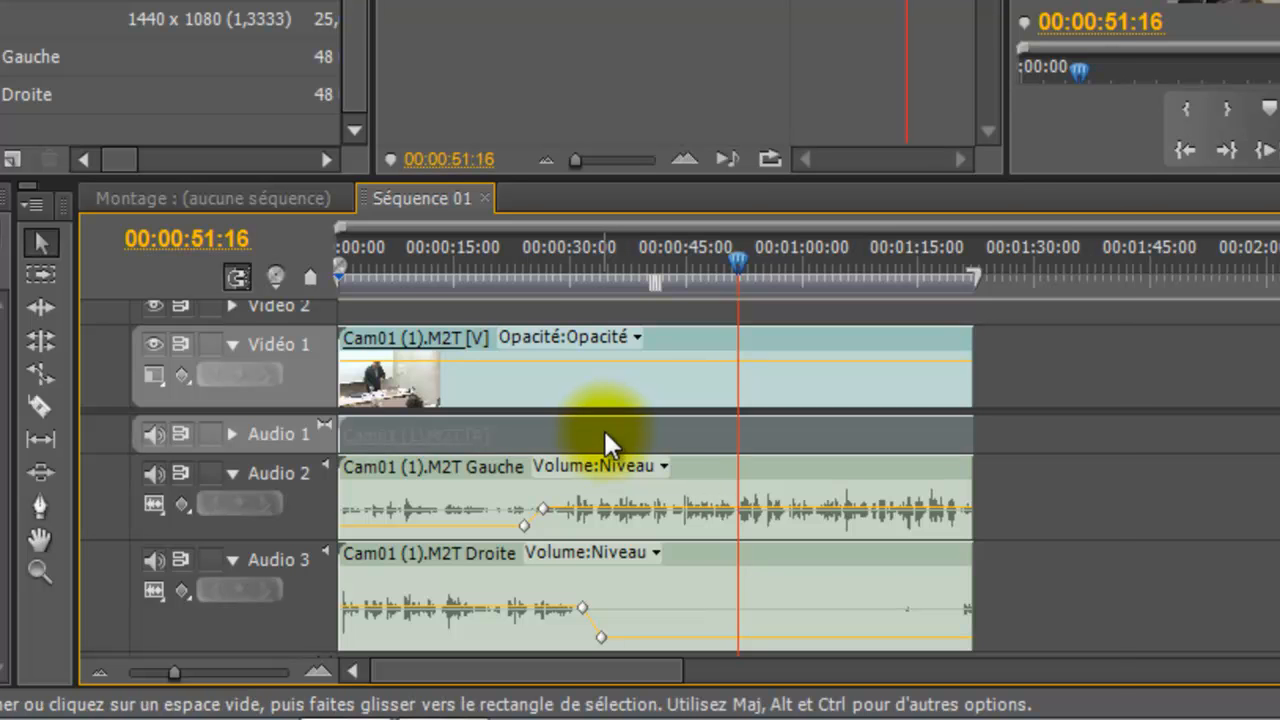
right_click(603, 428)
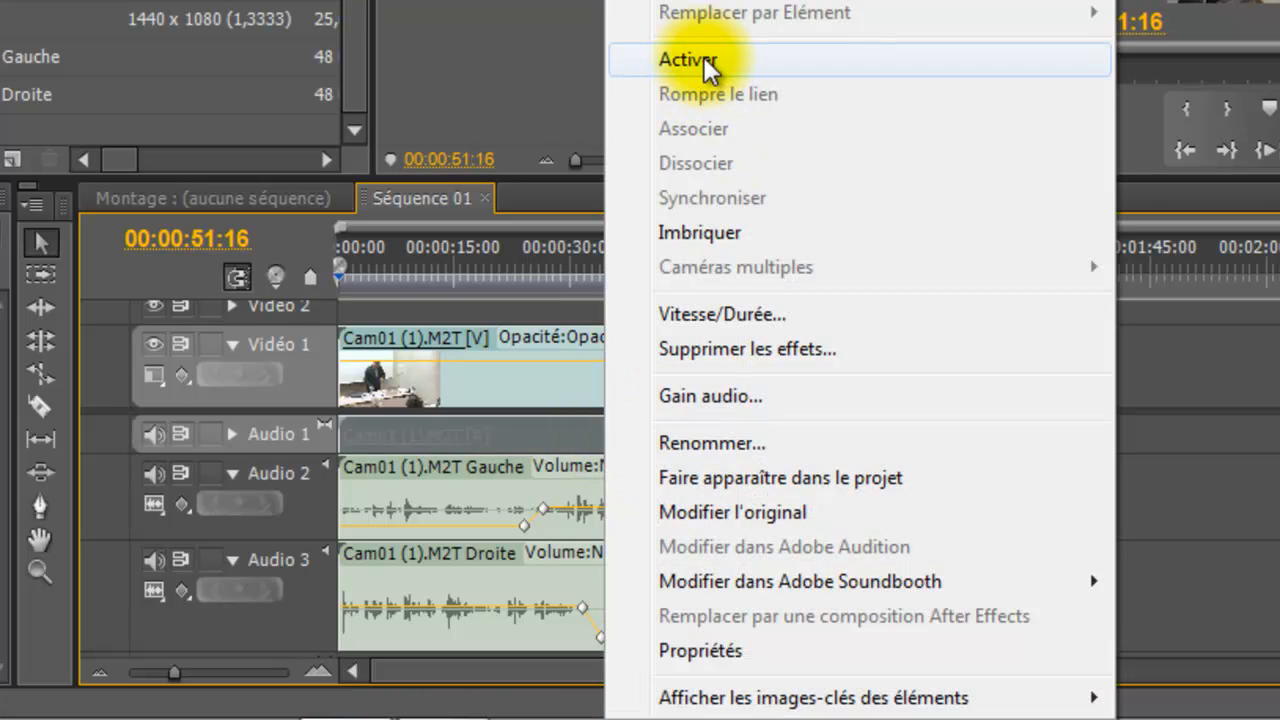
left_click(703, 60)
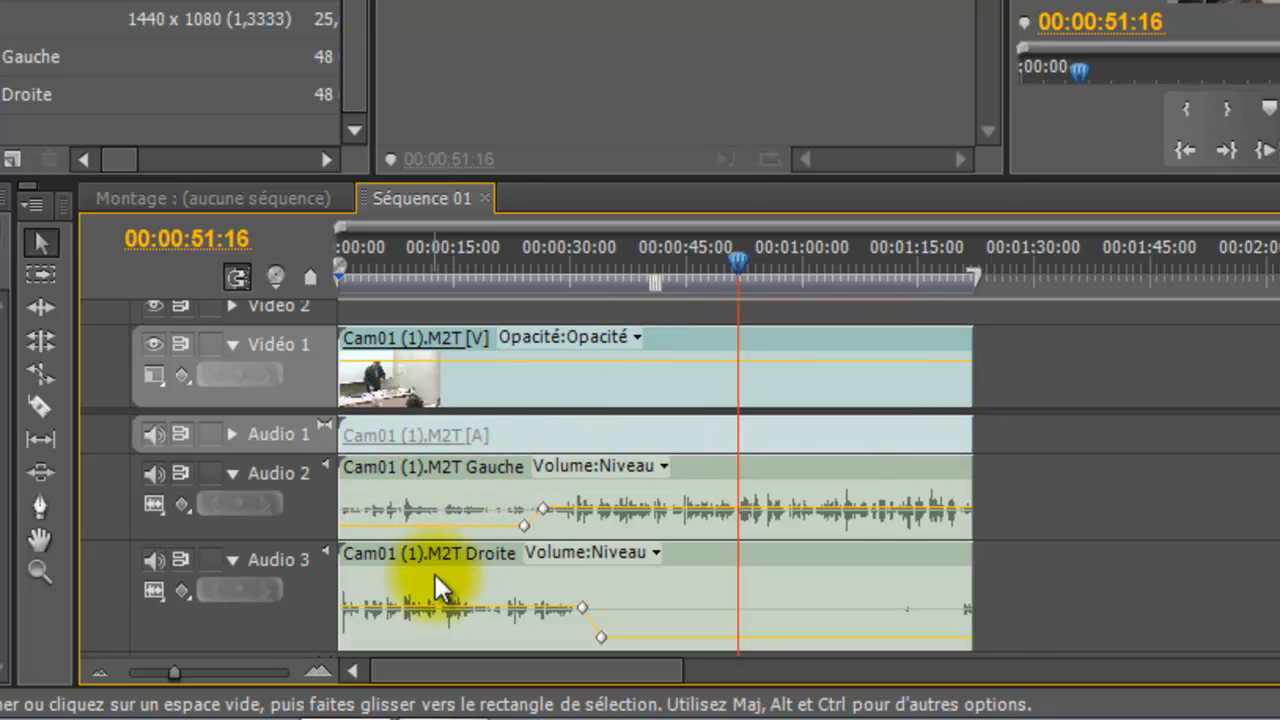
Expand the Audio 1 track to compare its stereo waveforms with the Gauche and Droite clips, and collapse it again
mouse_move(442, 558)
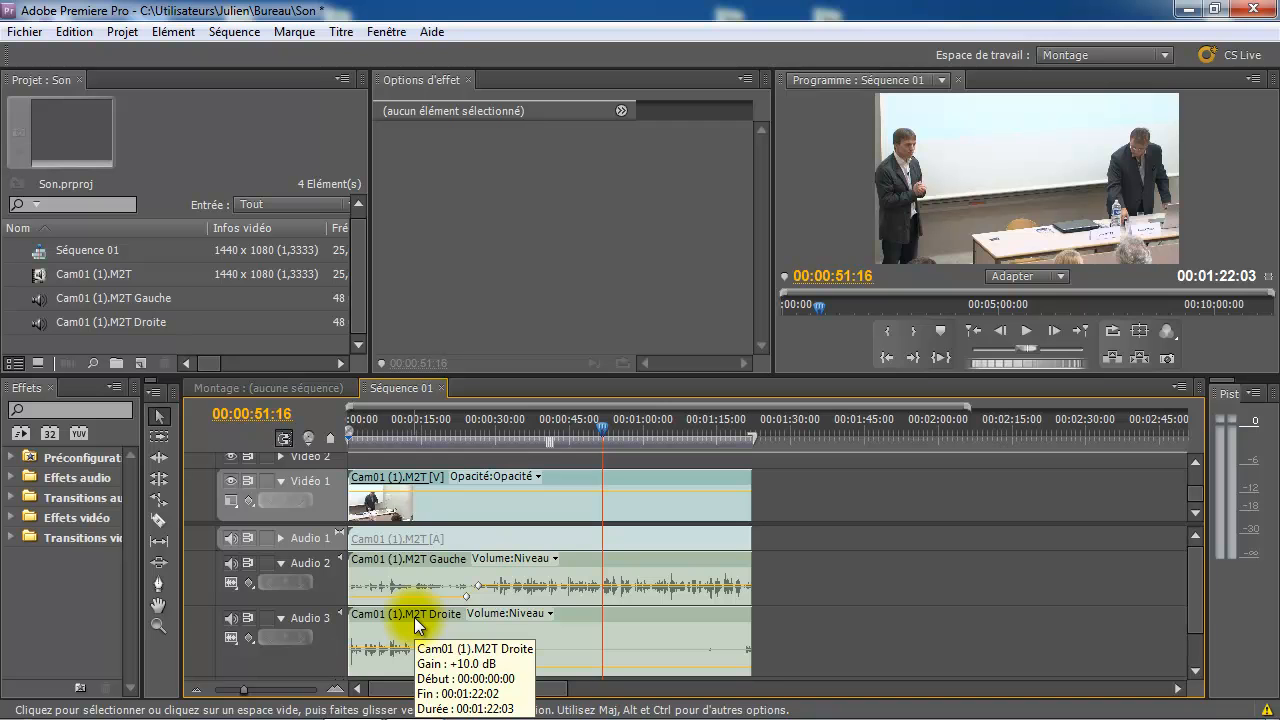
left_click(283, 538)
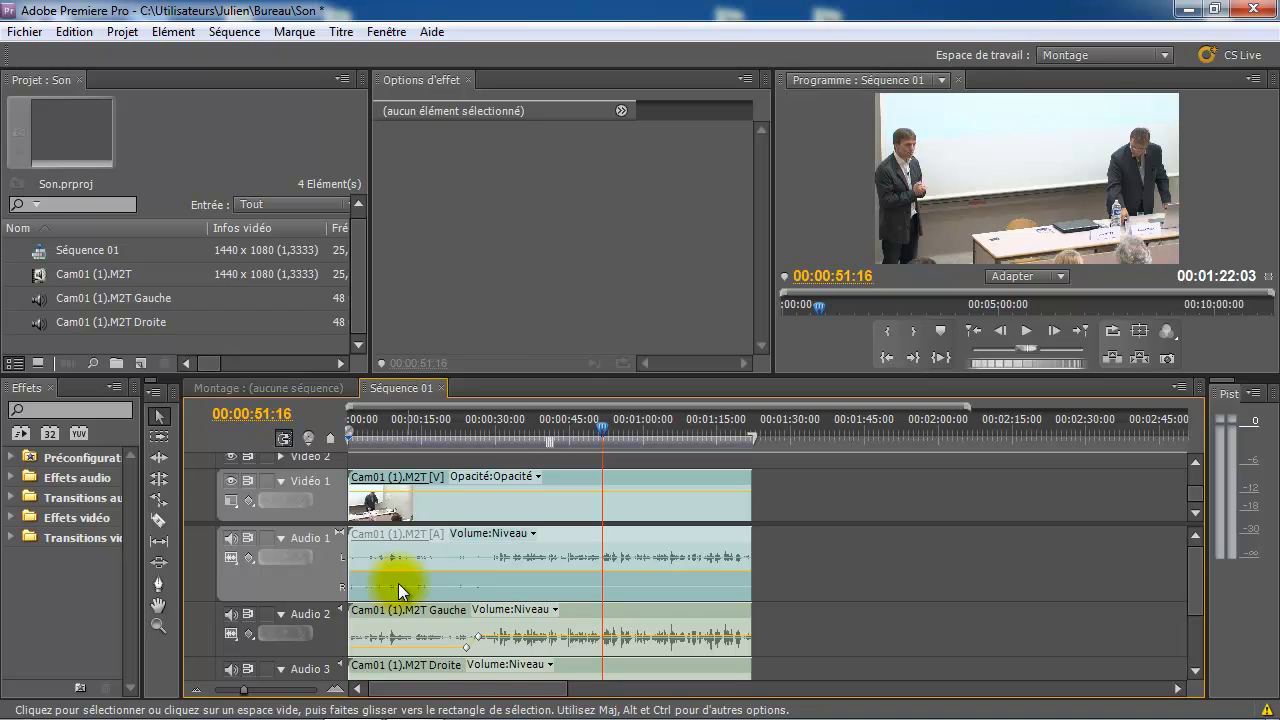
left_click(282, 538)
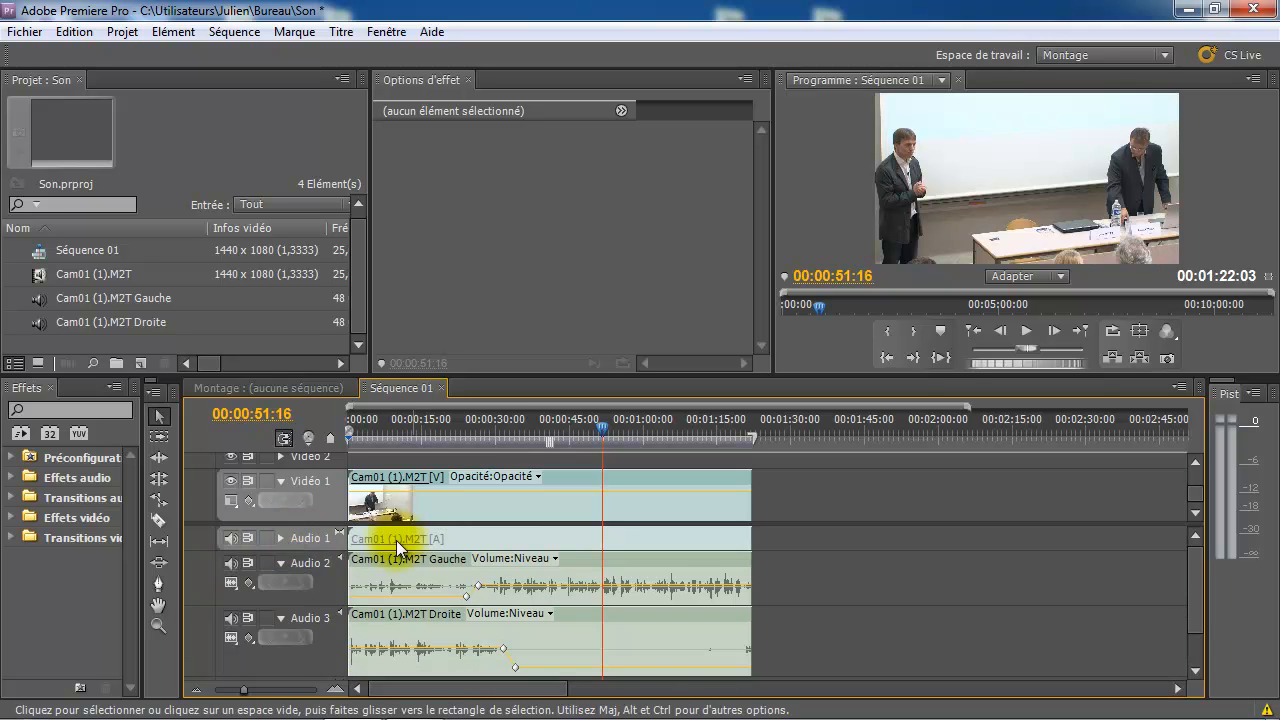